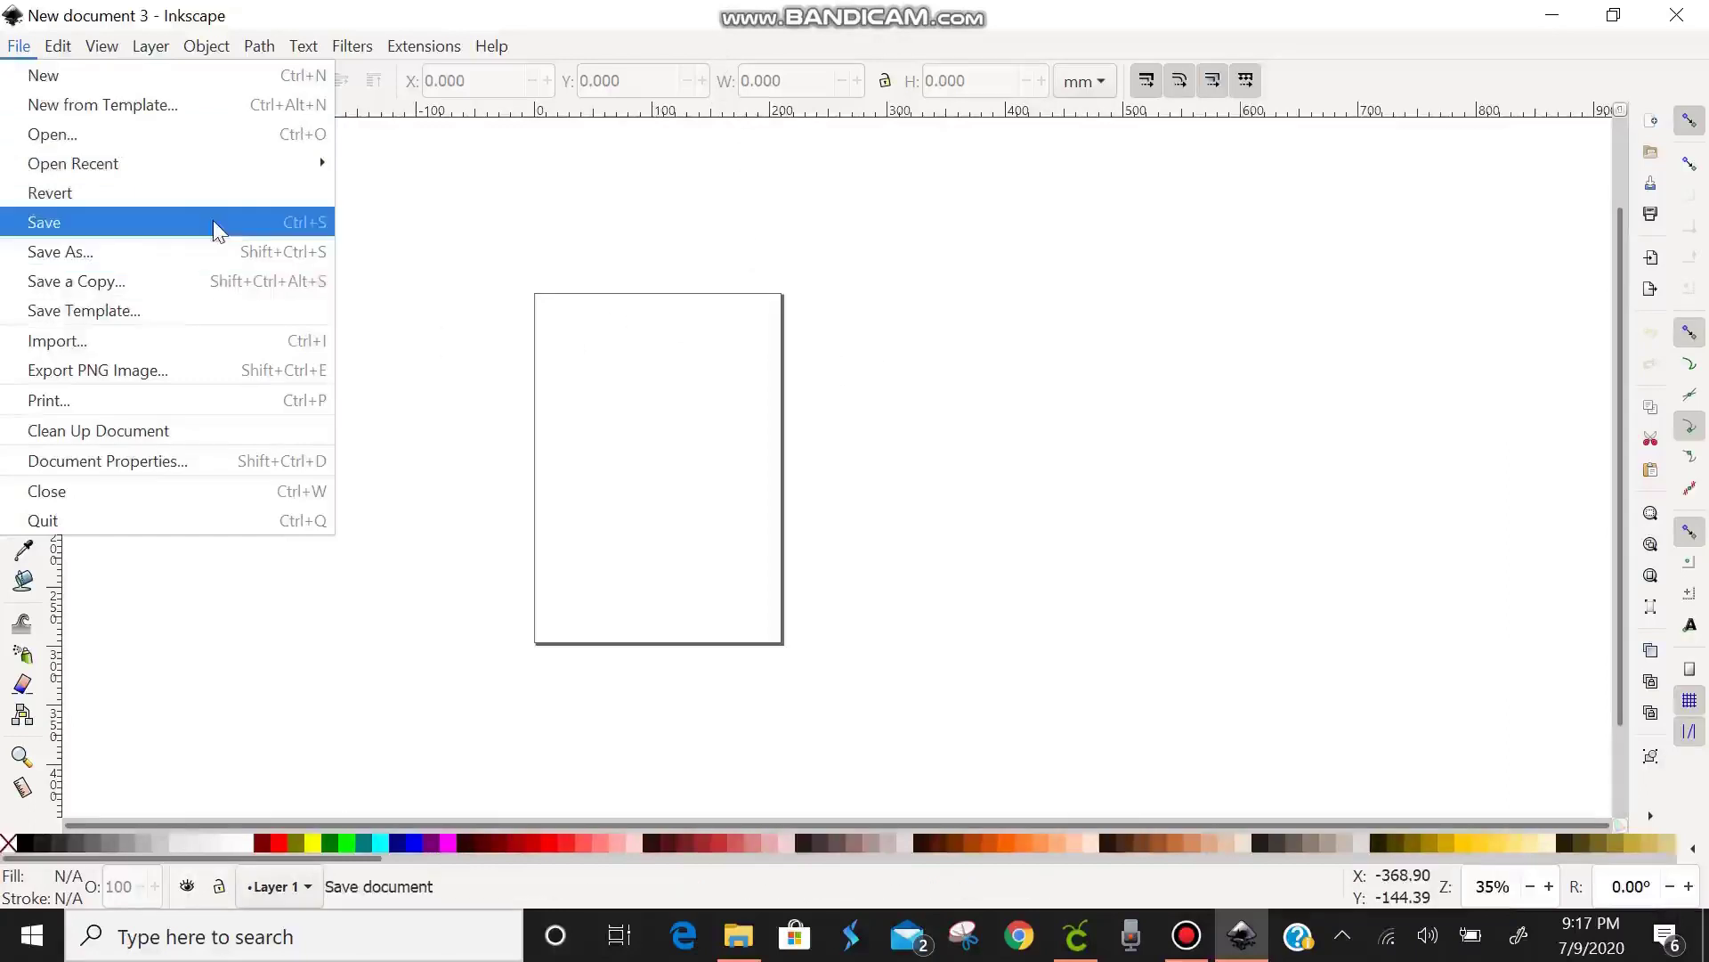
- Import the unicorn image with teal, pink and blue flowers as an embedded JPEG and move it up over the page
left_click(165, 340)
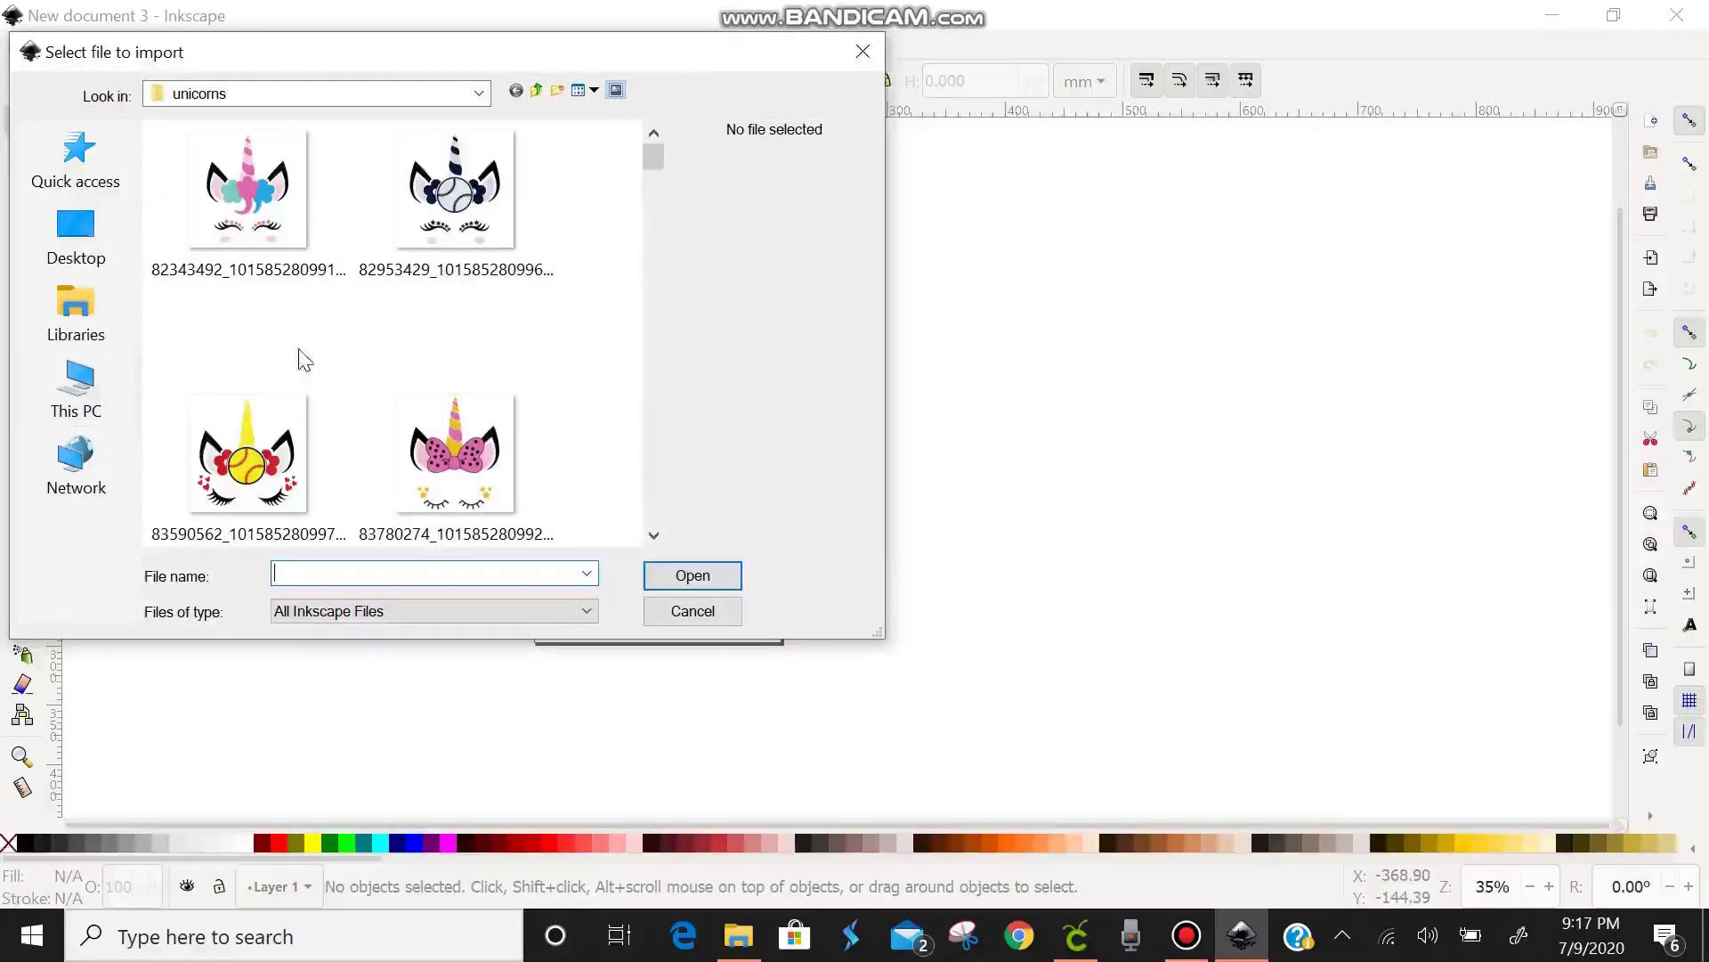
left_click_drag(659, 150, 670, 240)
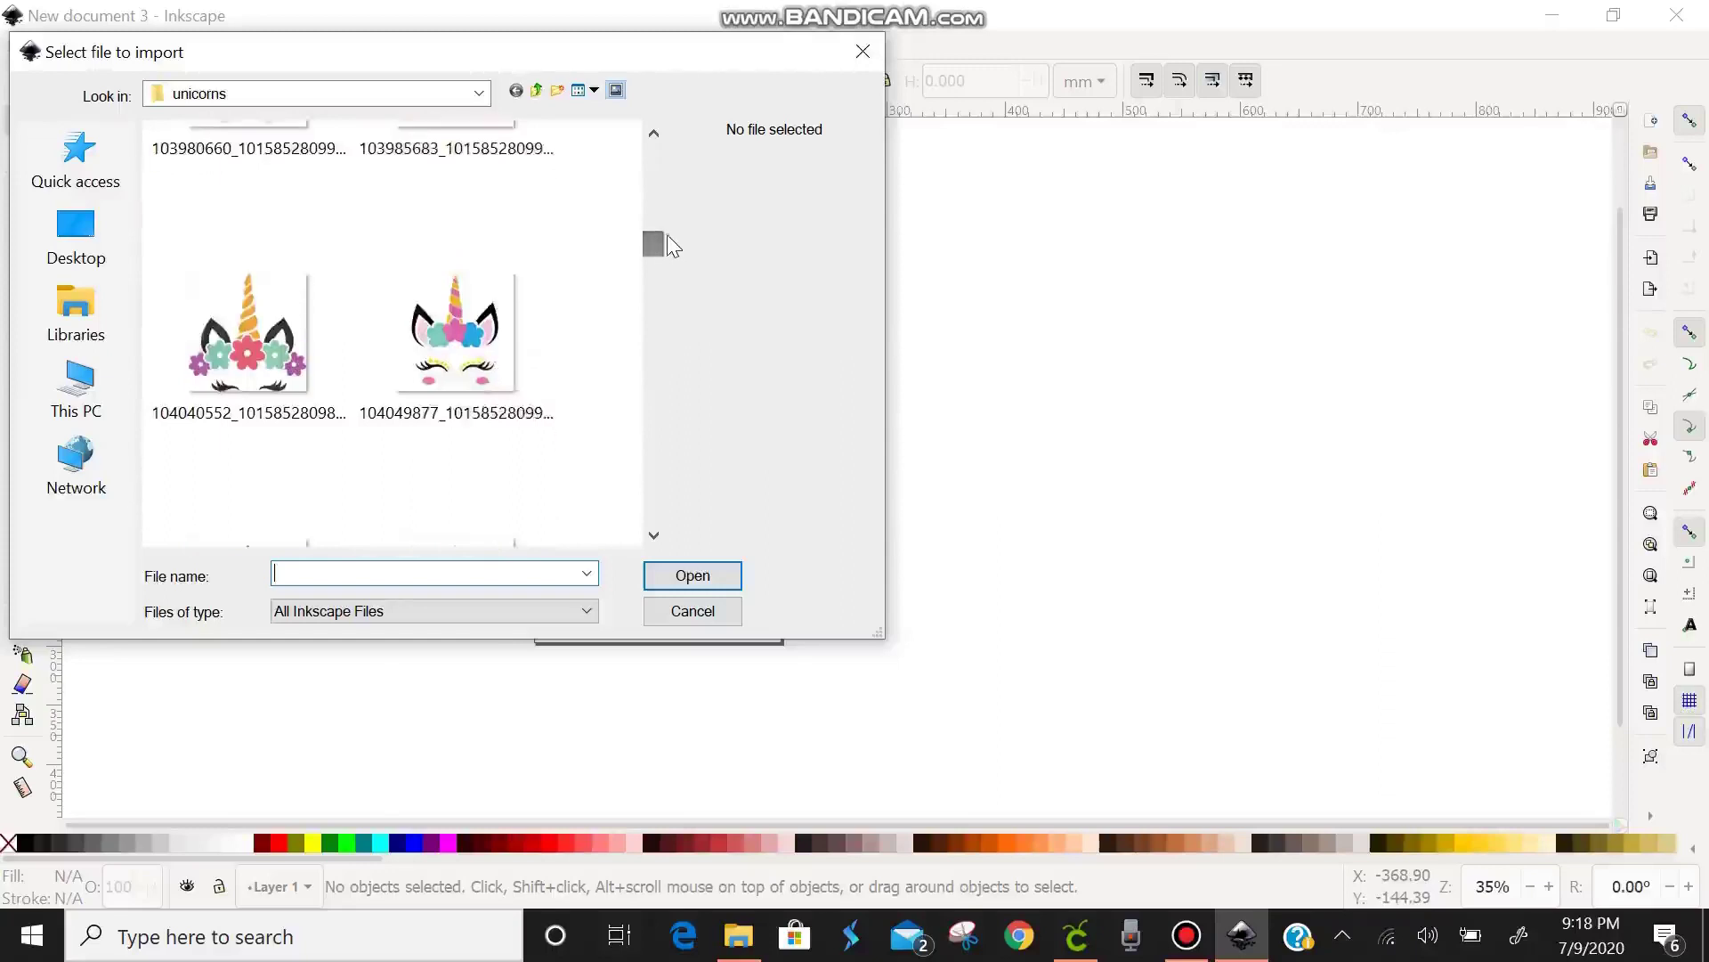
left_click(424, 340)
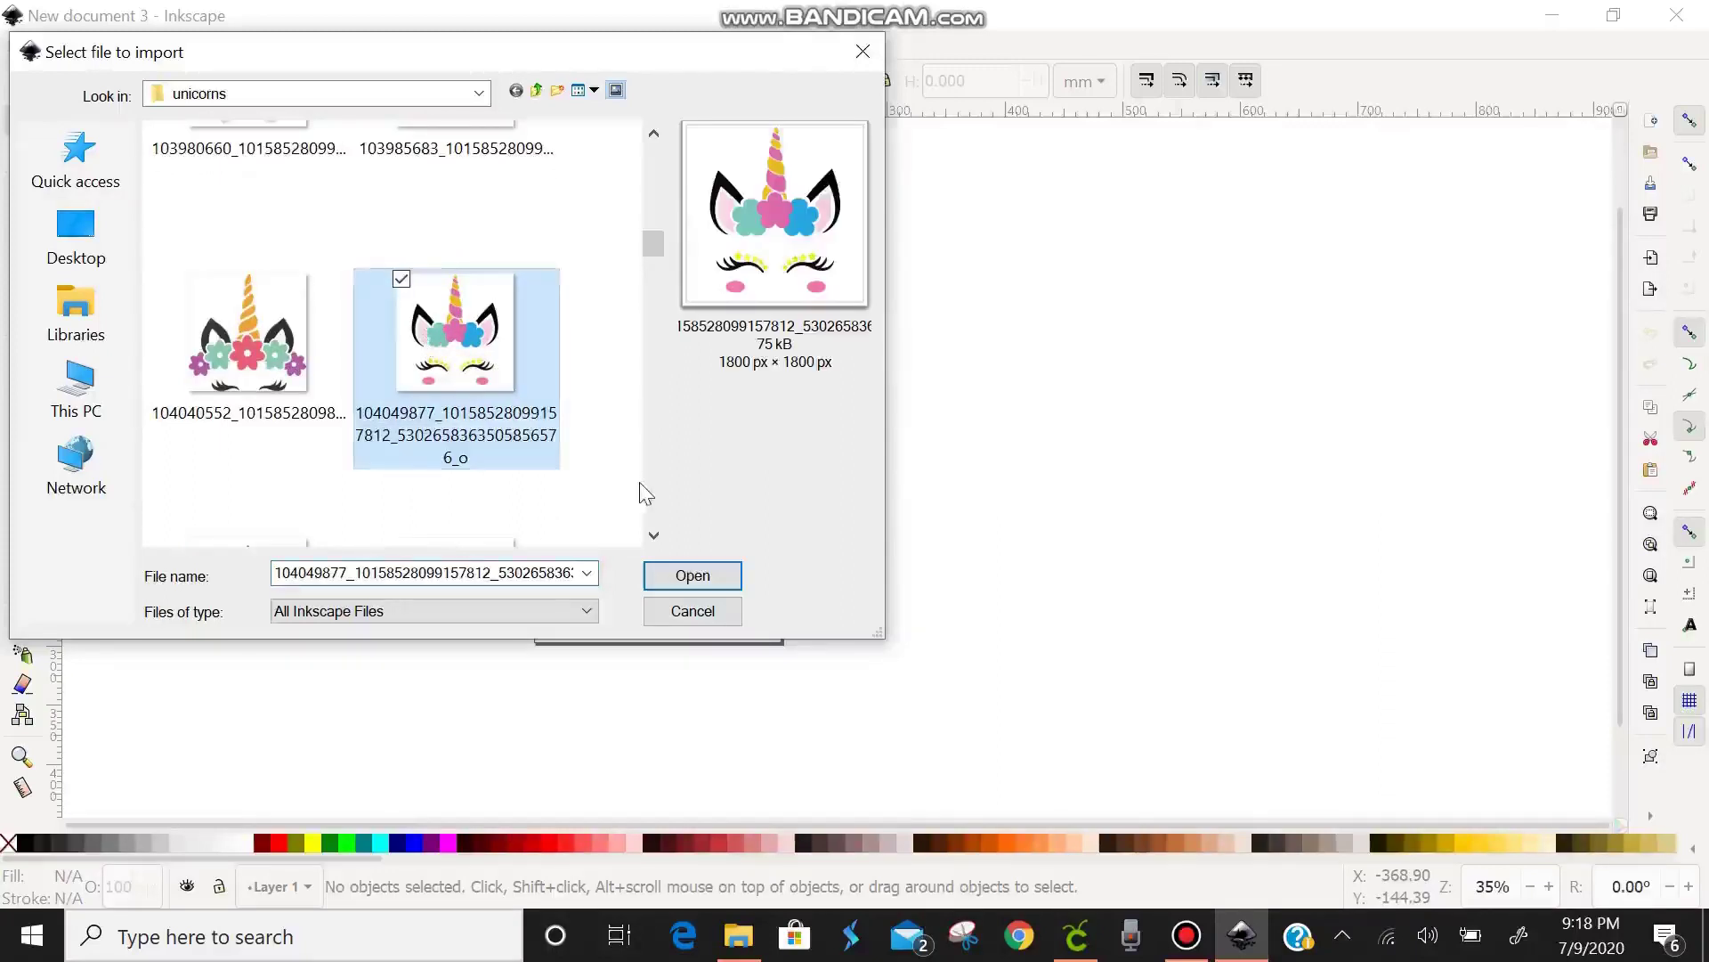
left_click(710, 577)
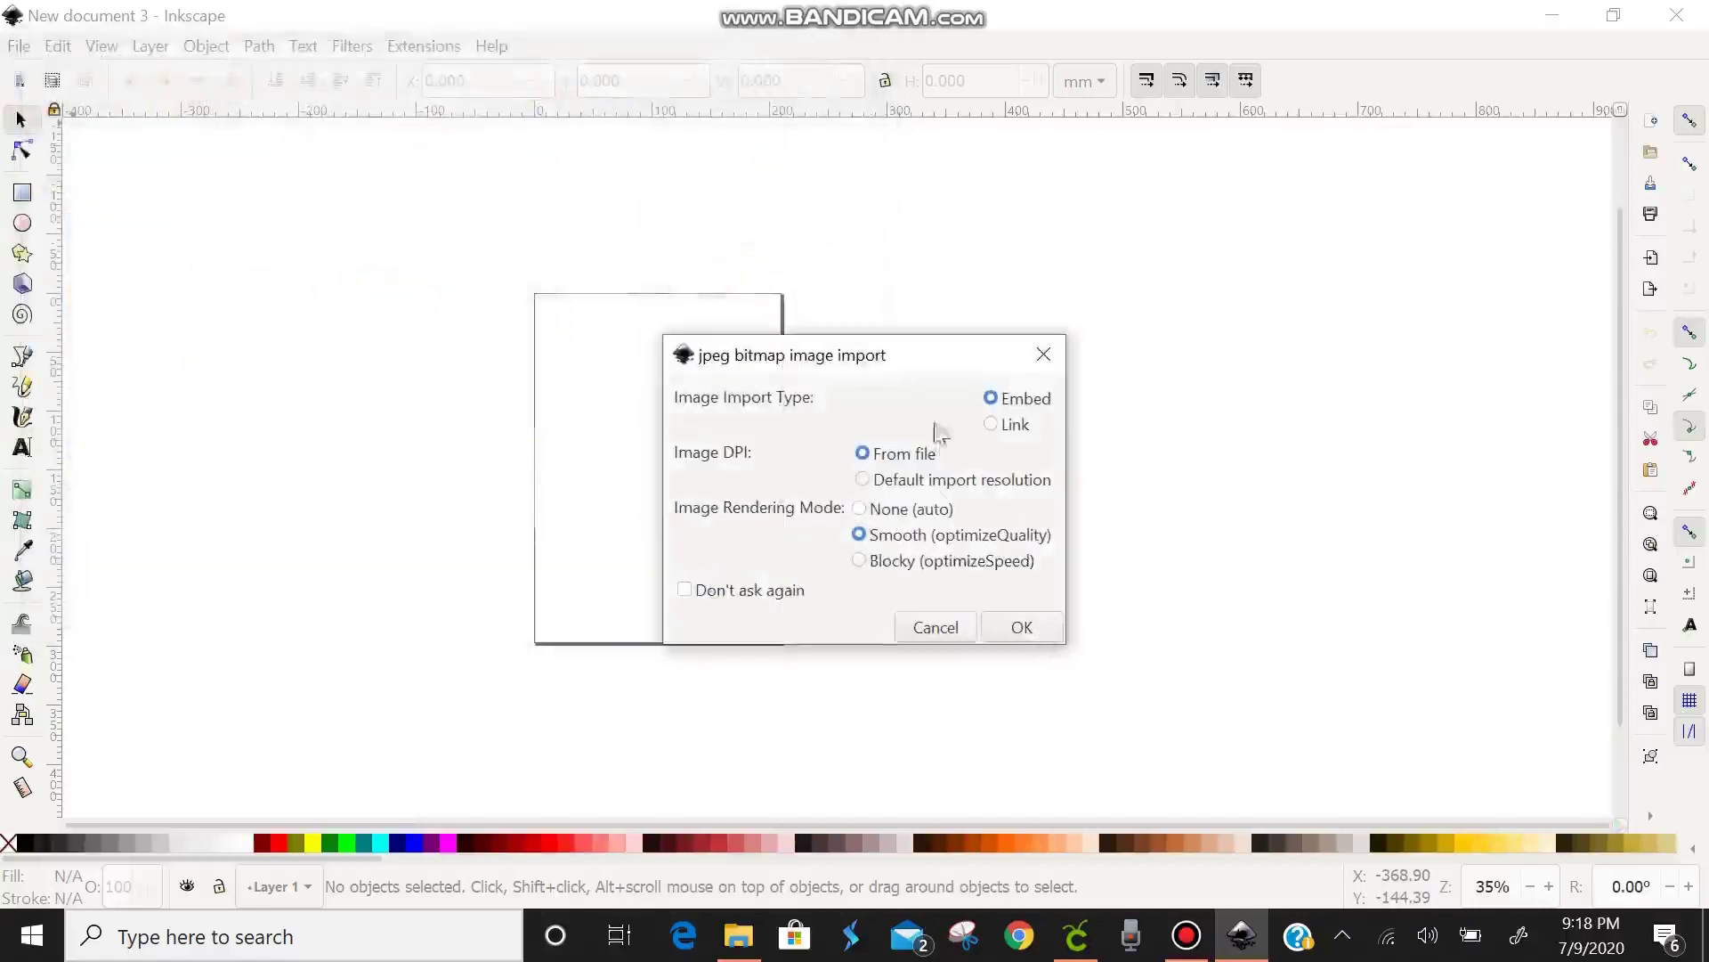
left_click(1034, 634)
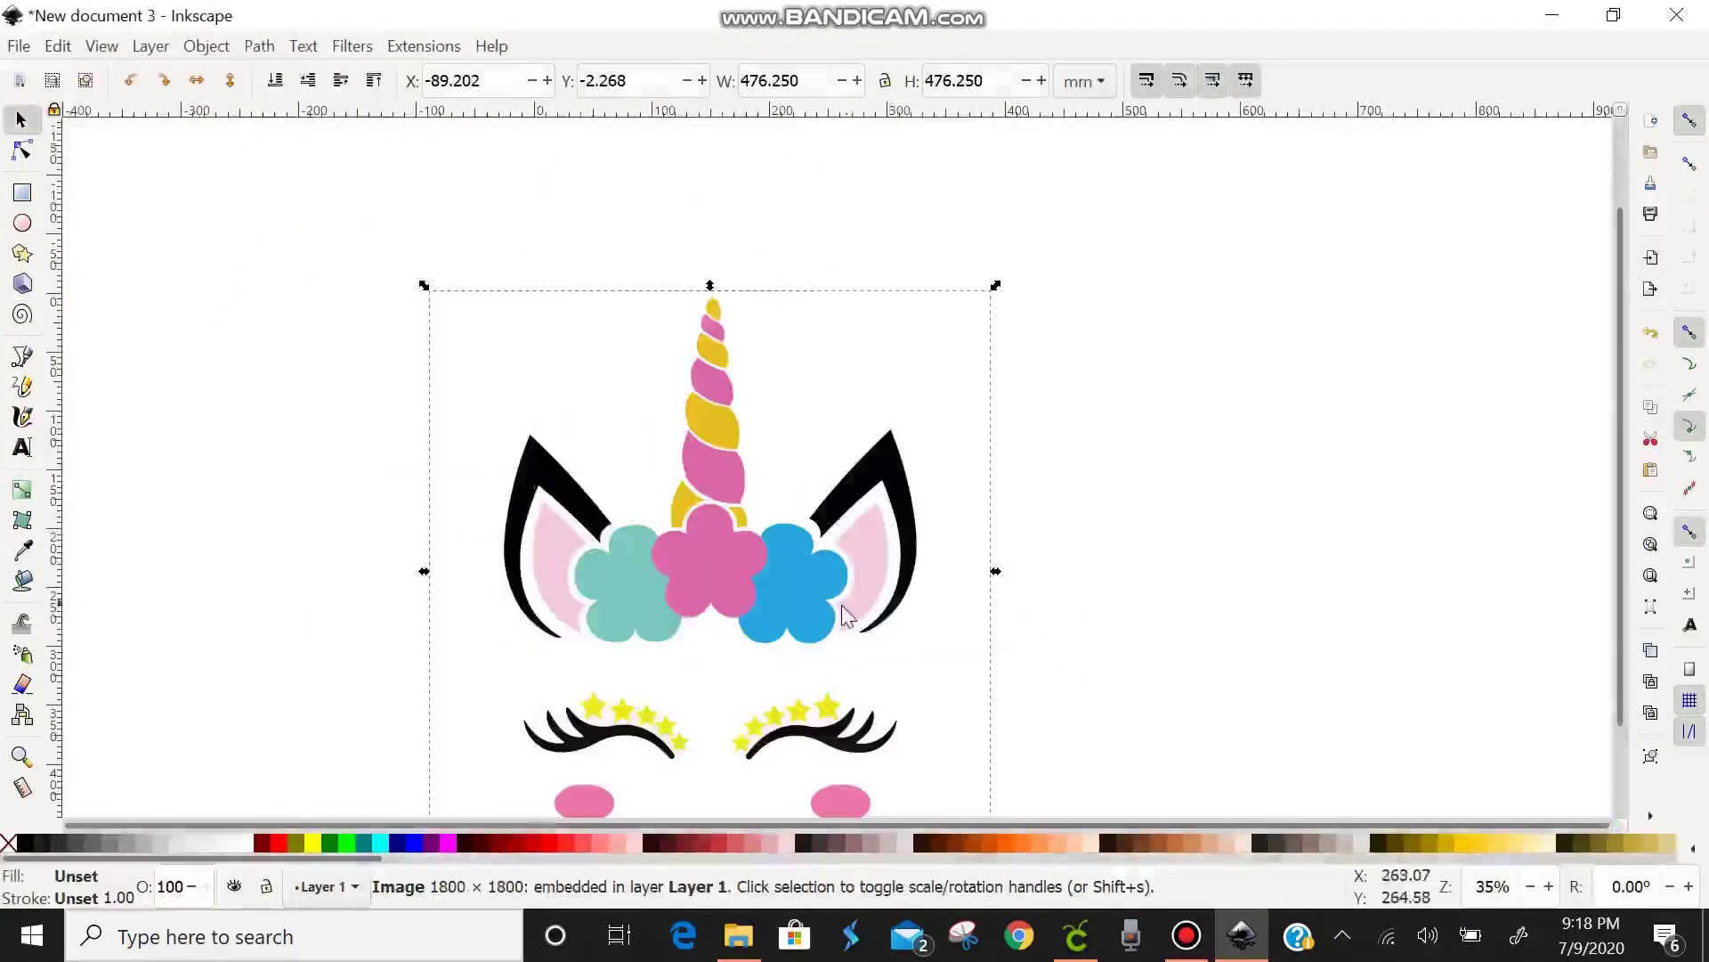
left_click_drag(843, 614, 1033, 527)
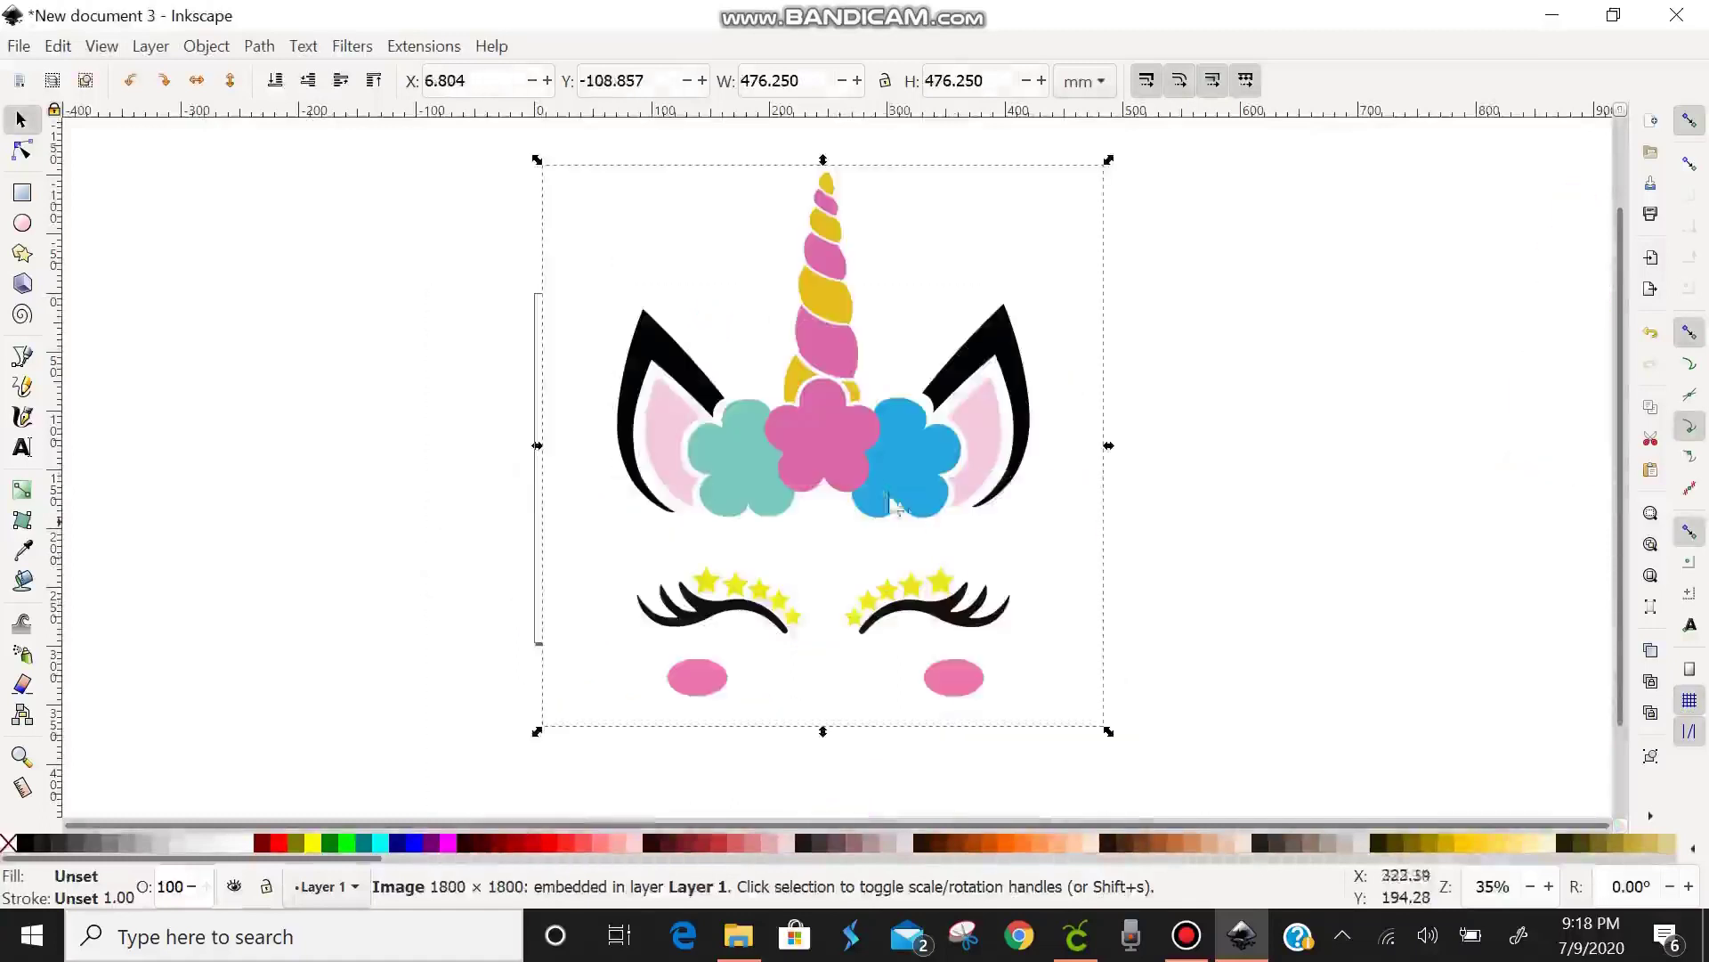
left_click_drag(874, 466, 756, 445)
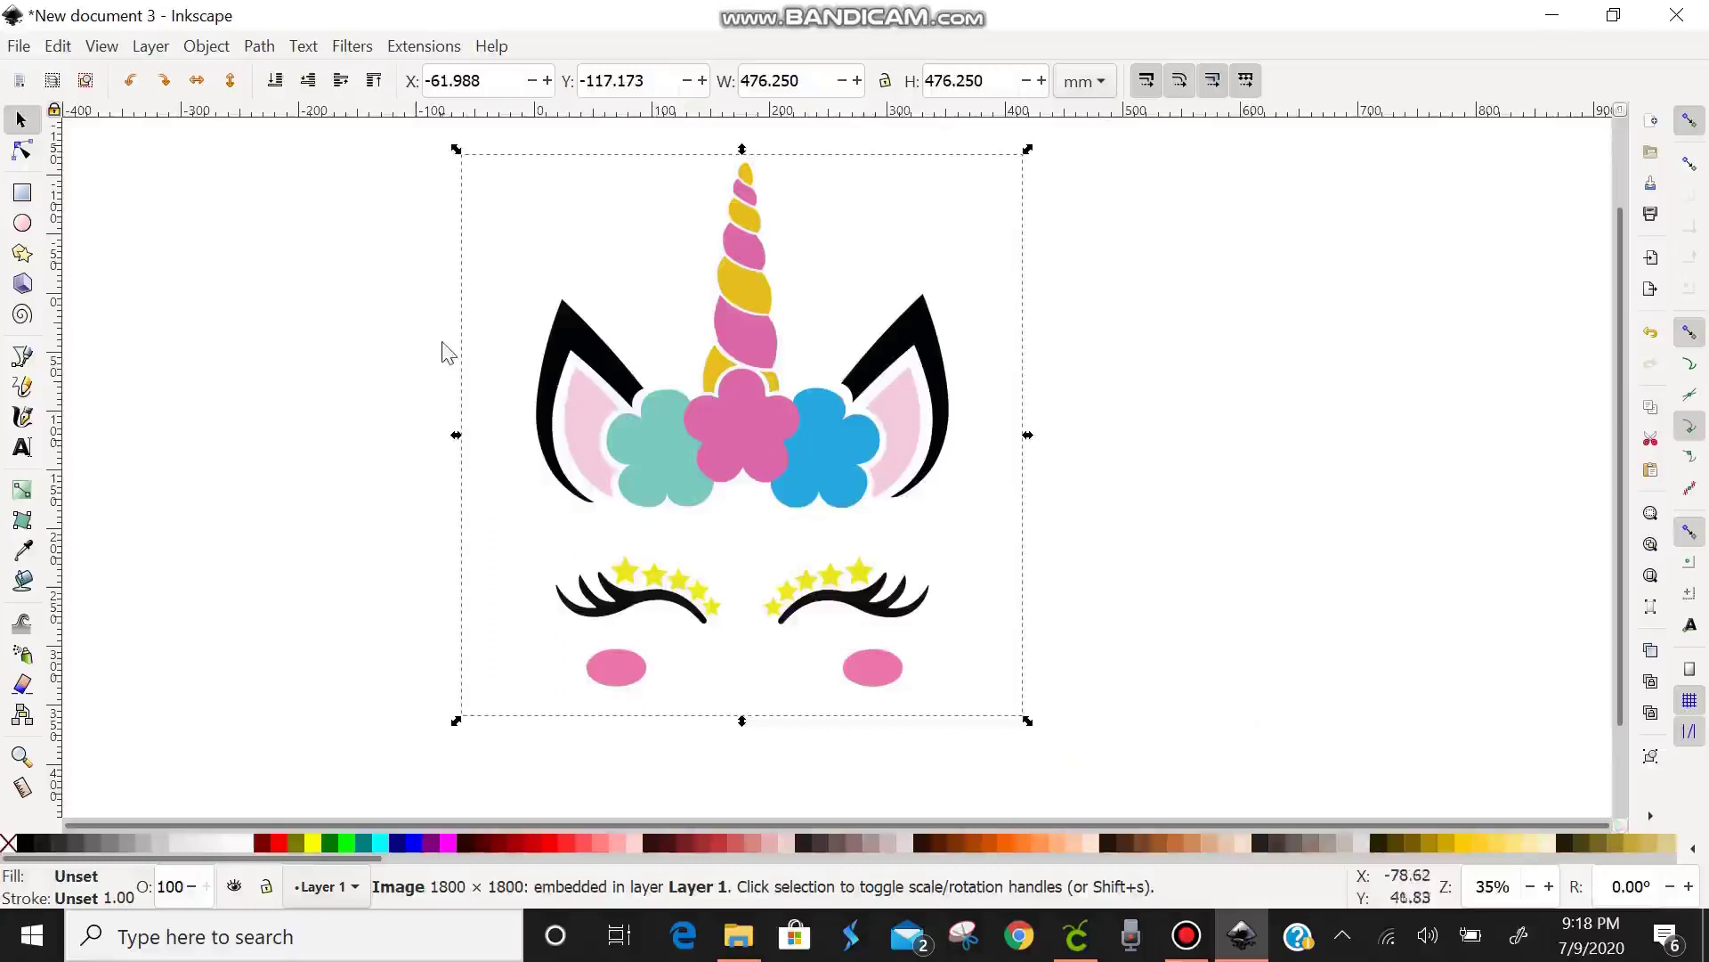
- Set up a multiple-scan bitmap trace of the unicorn by Colors with 6 scans and Remove background enabled, and update the preview
left_click(261, 47)
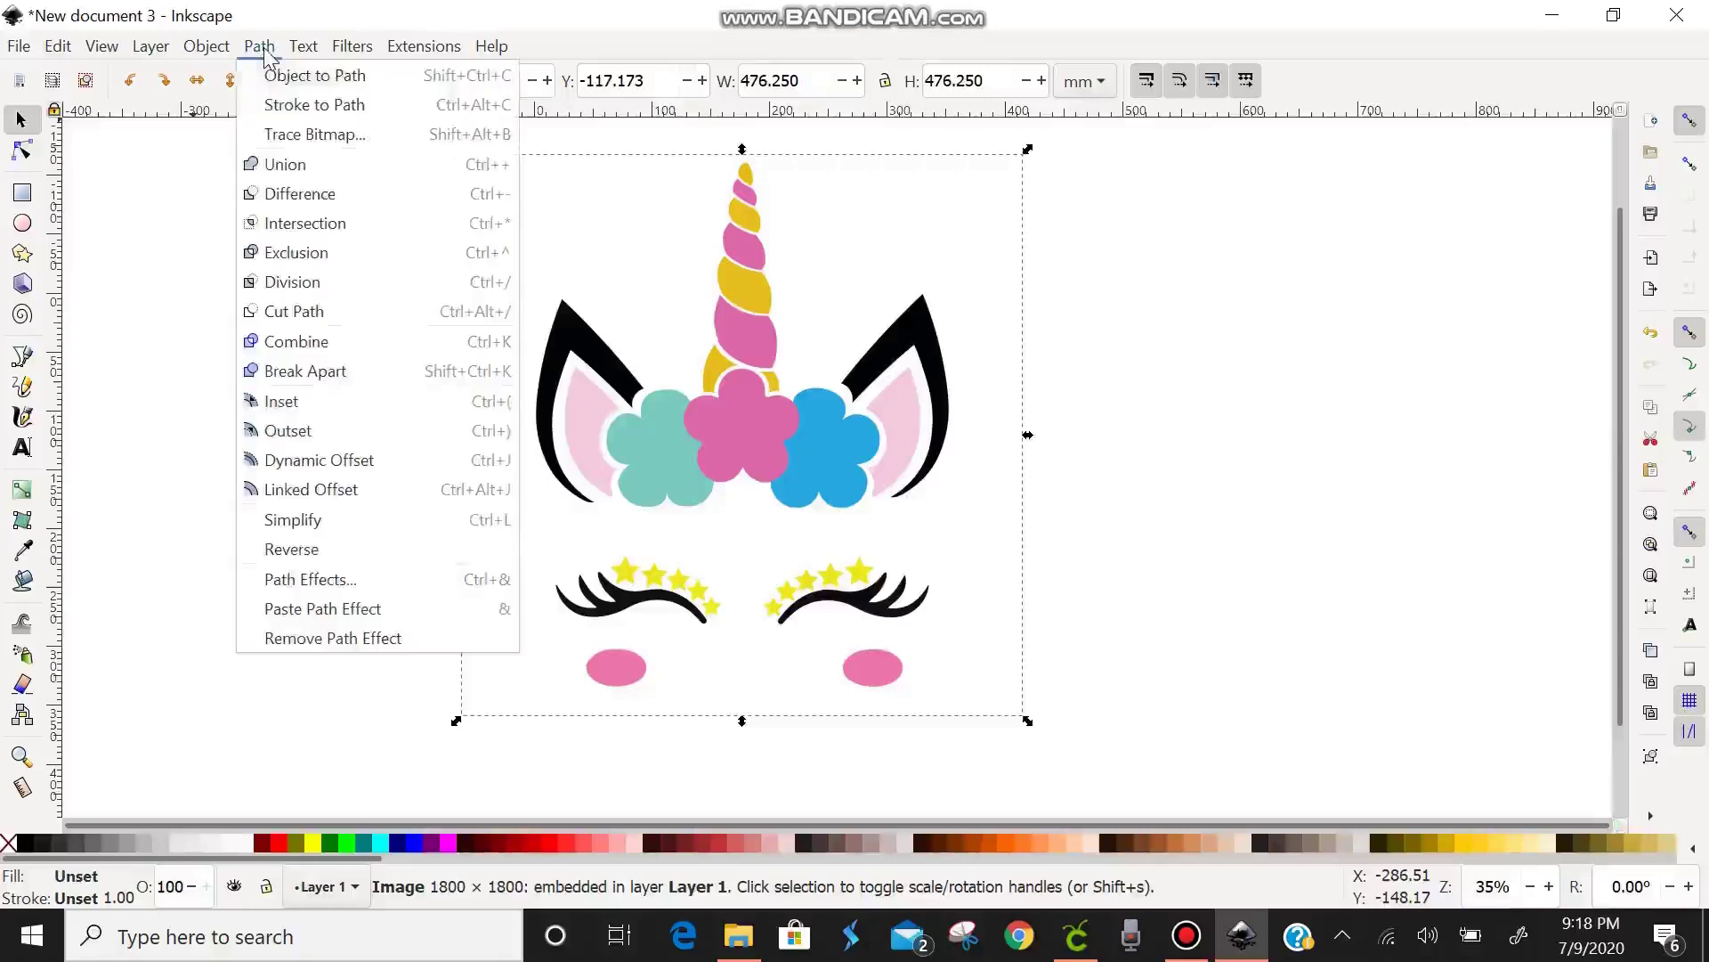
left_click(303, 136)
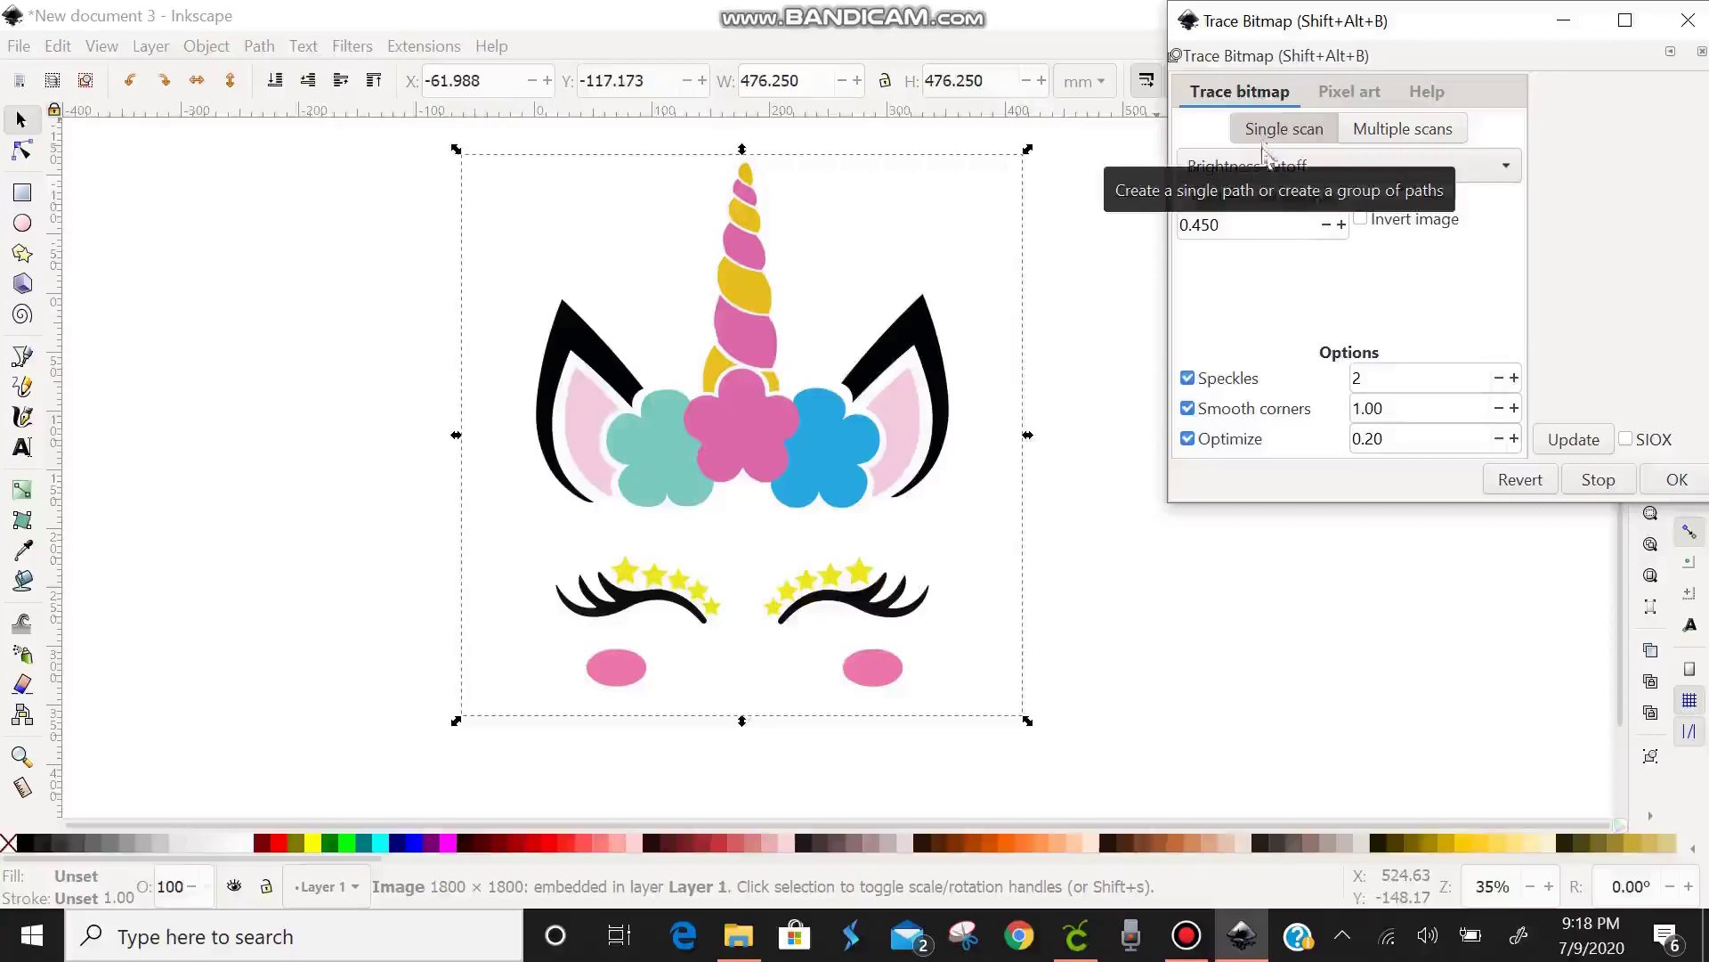
left_click(1377, 133)
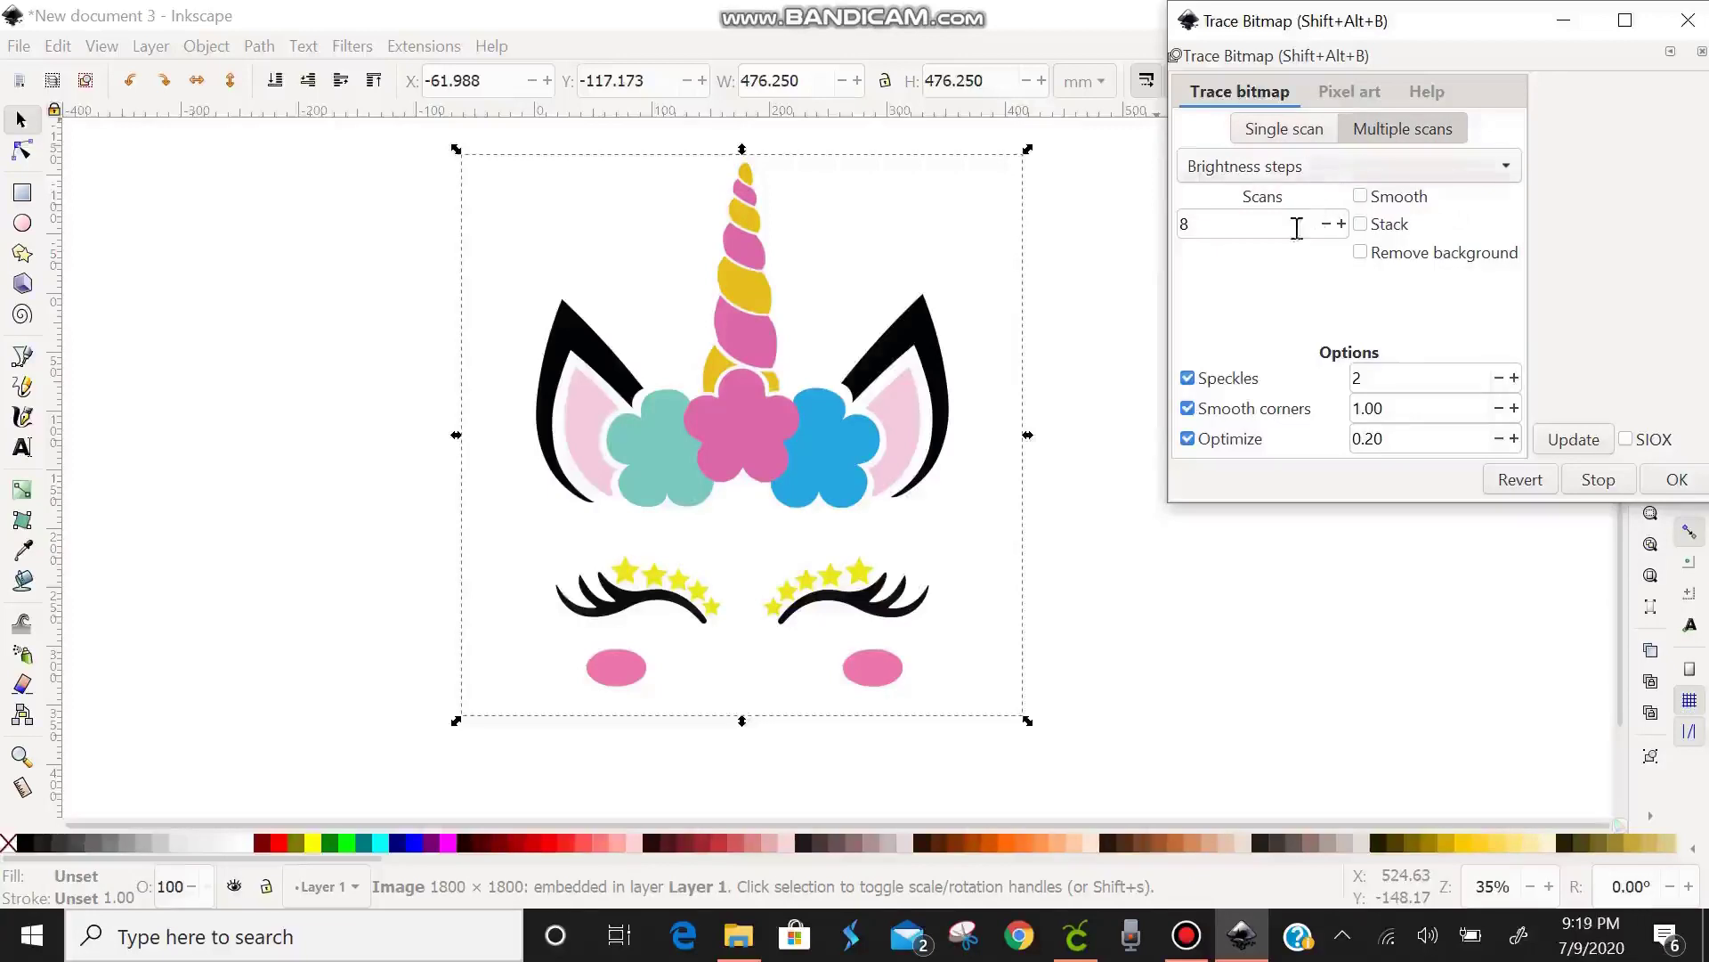
left_click(1340, 158)
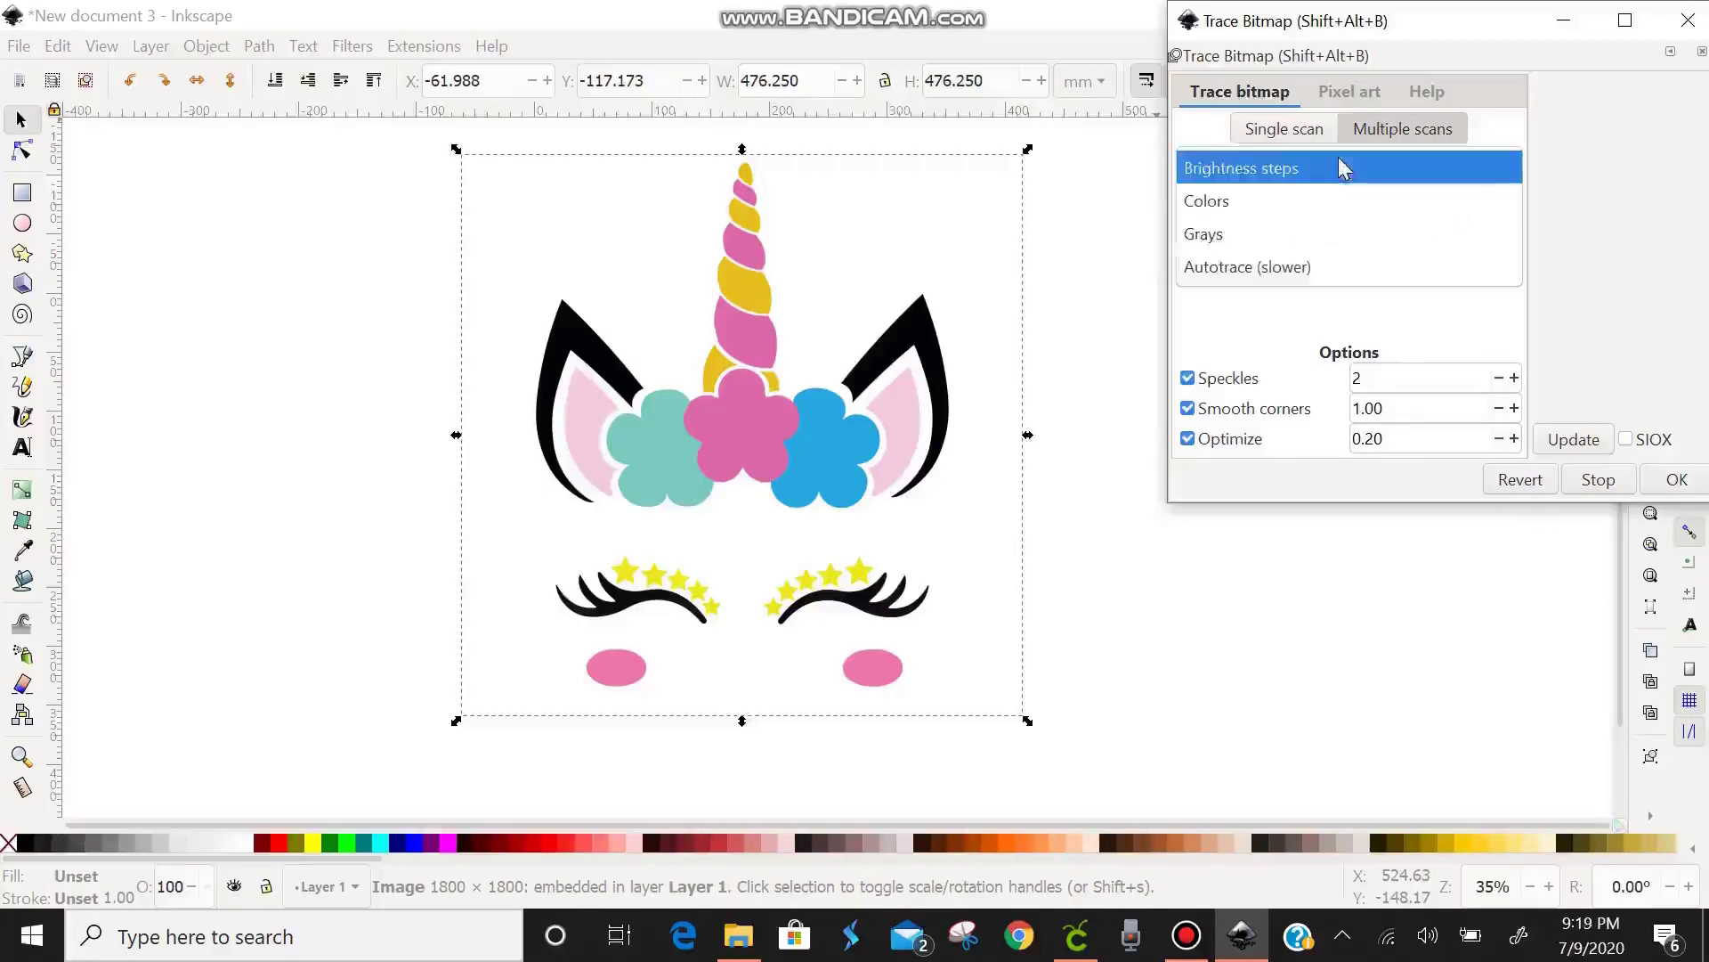
left_click(1316, 203)
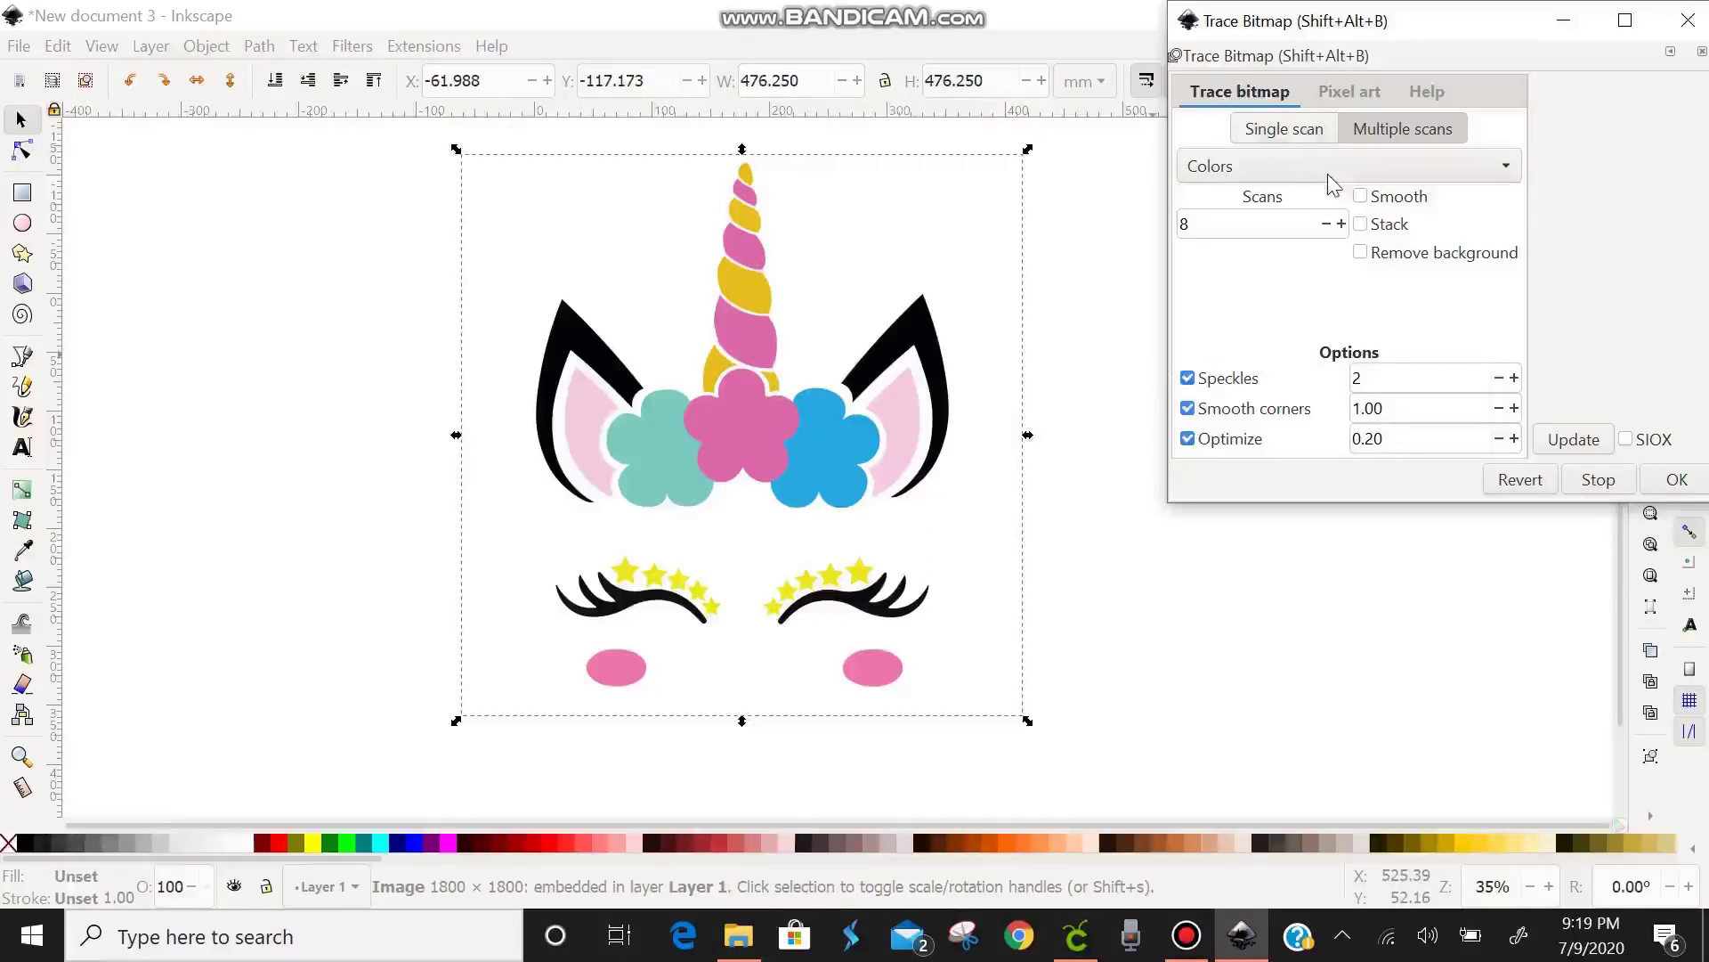
left_click(1326, 224)
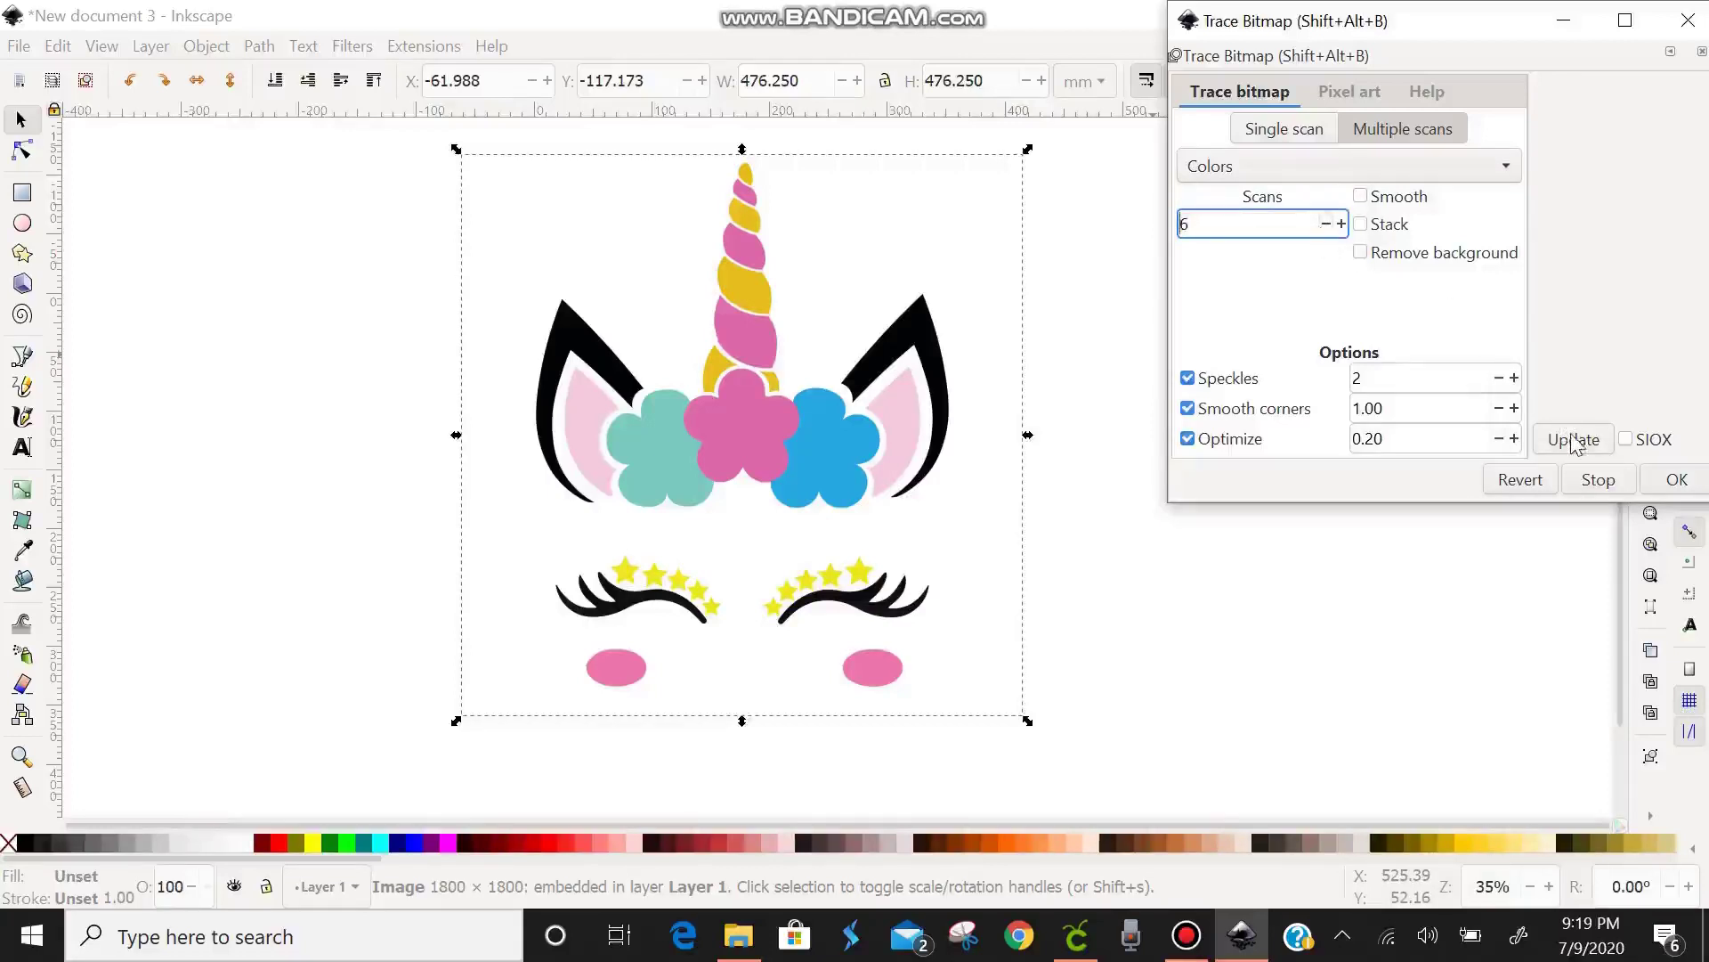
left_click(1359, 256)
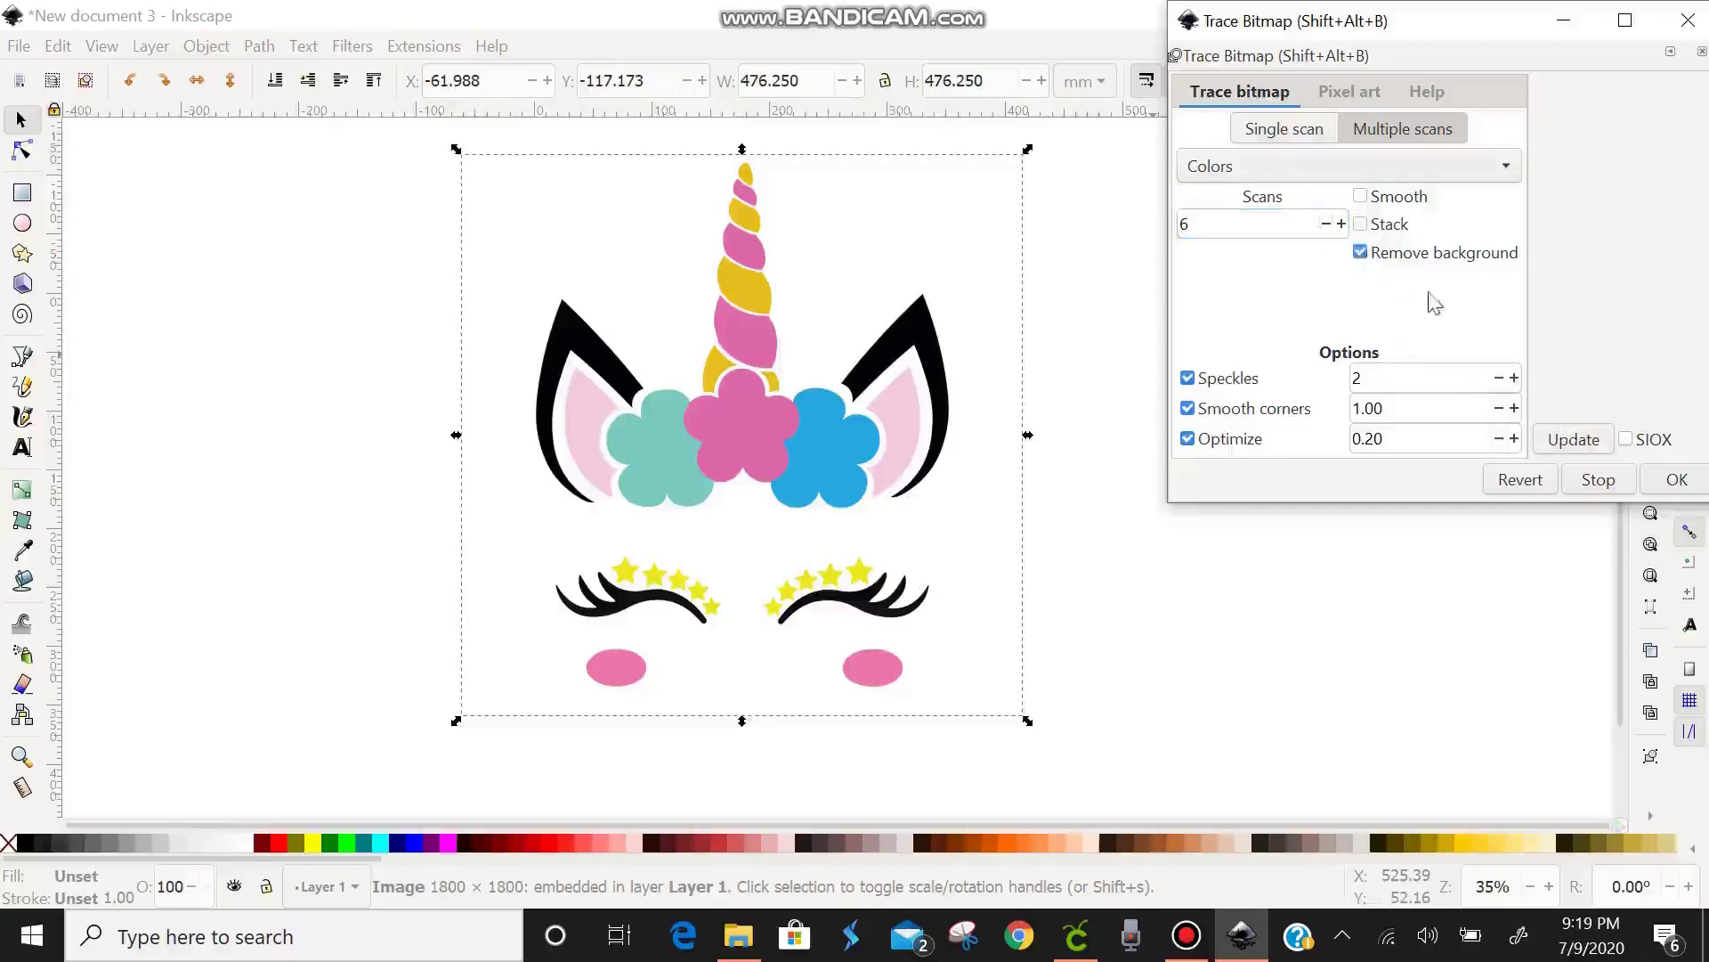
left_click(1573, 439)
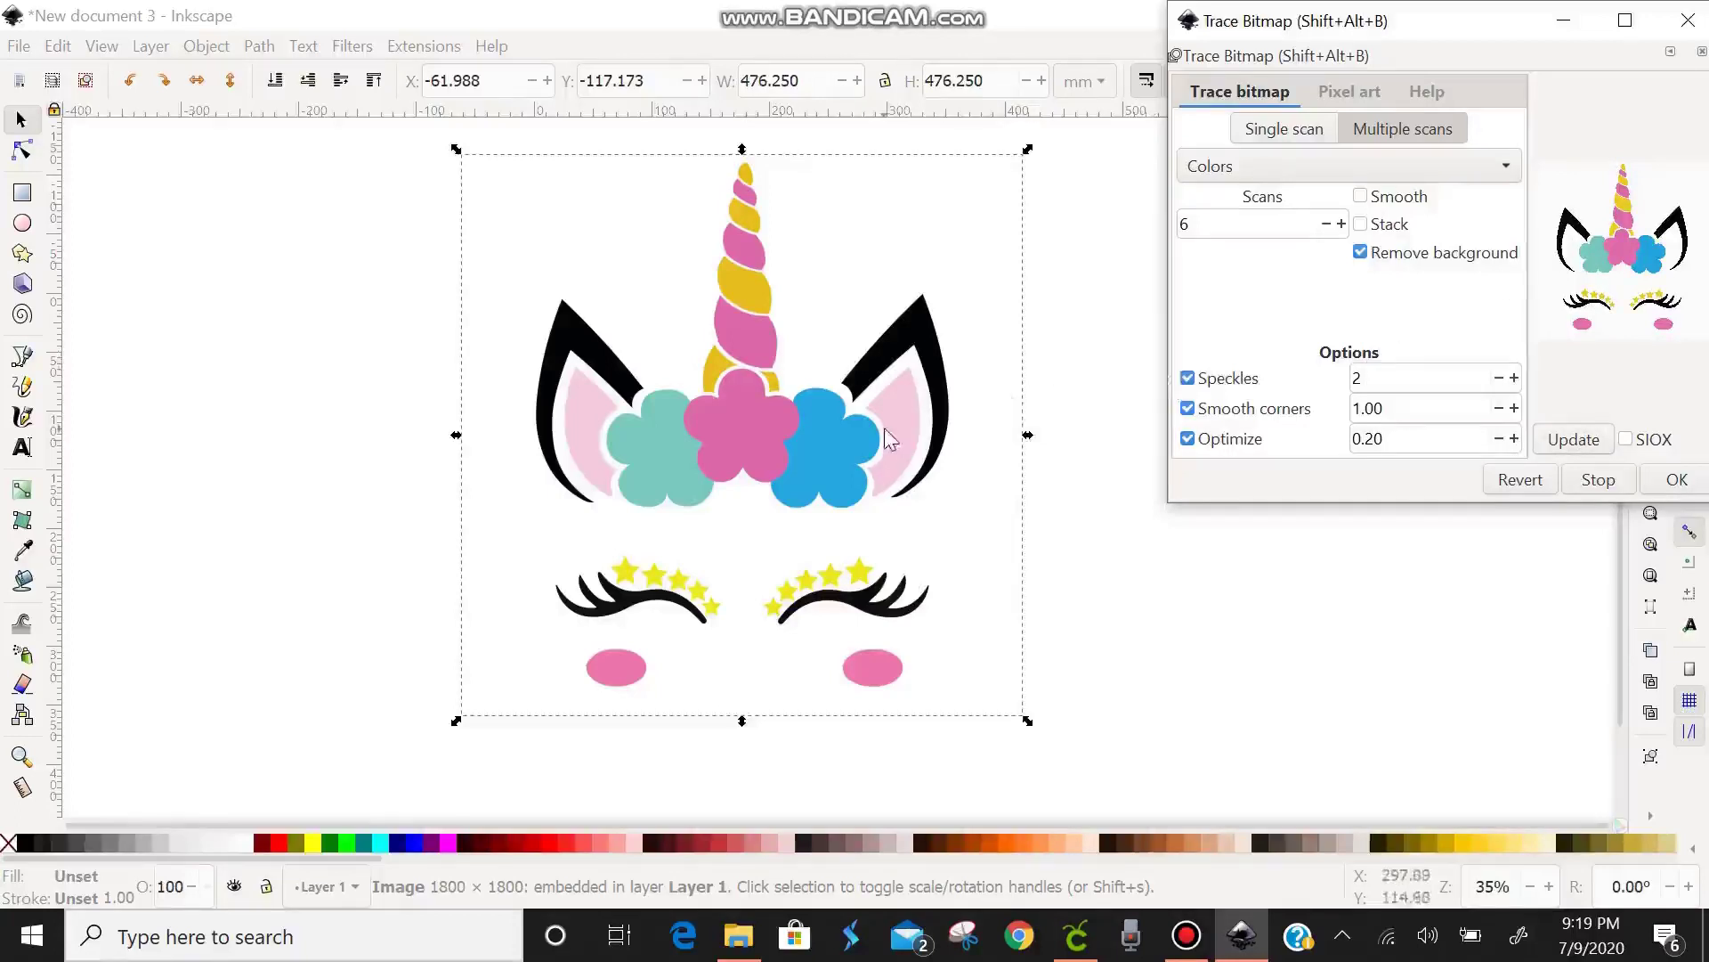
- Raise the trace to 7 scans, refresh the preview, run the trace and close the Trace Bitmap dialog
left_click(1341, 223)
left_click(1576, 448)
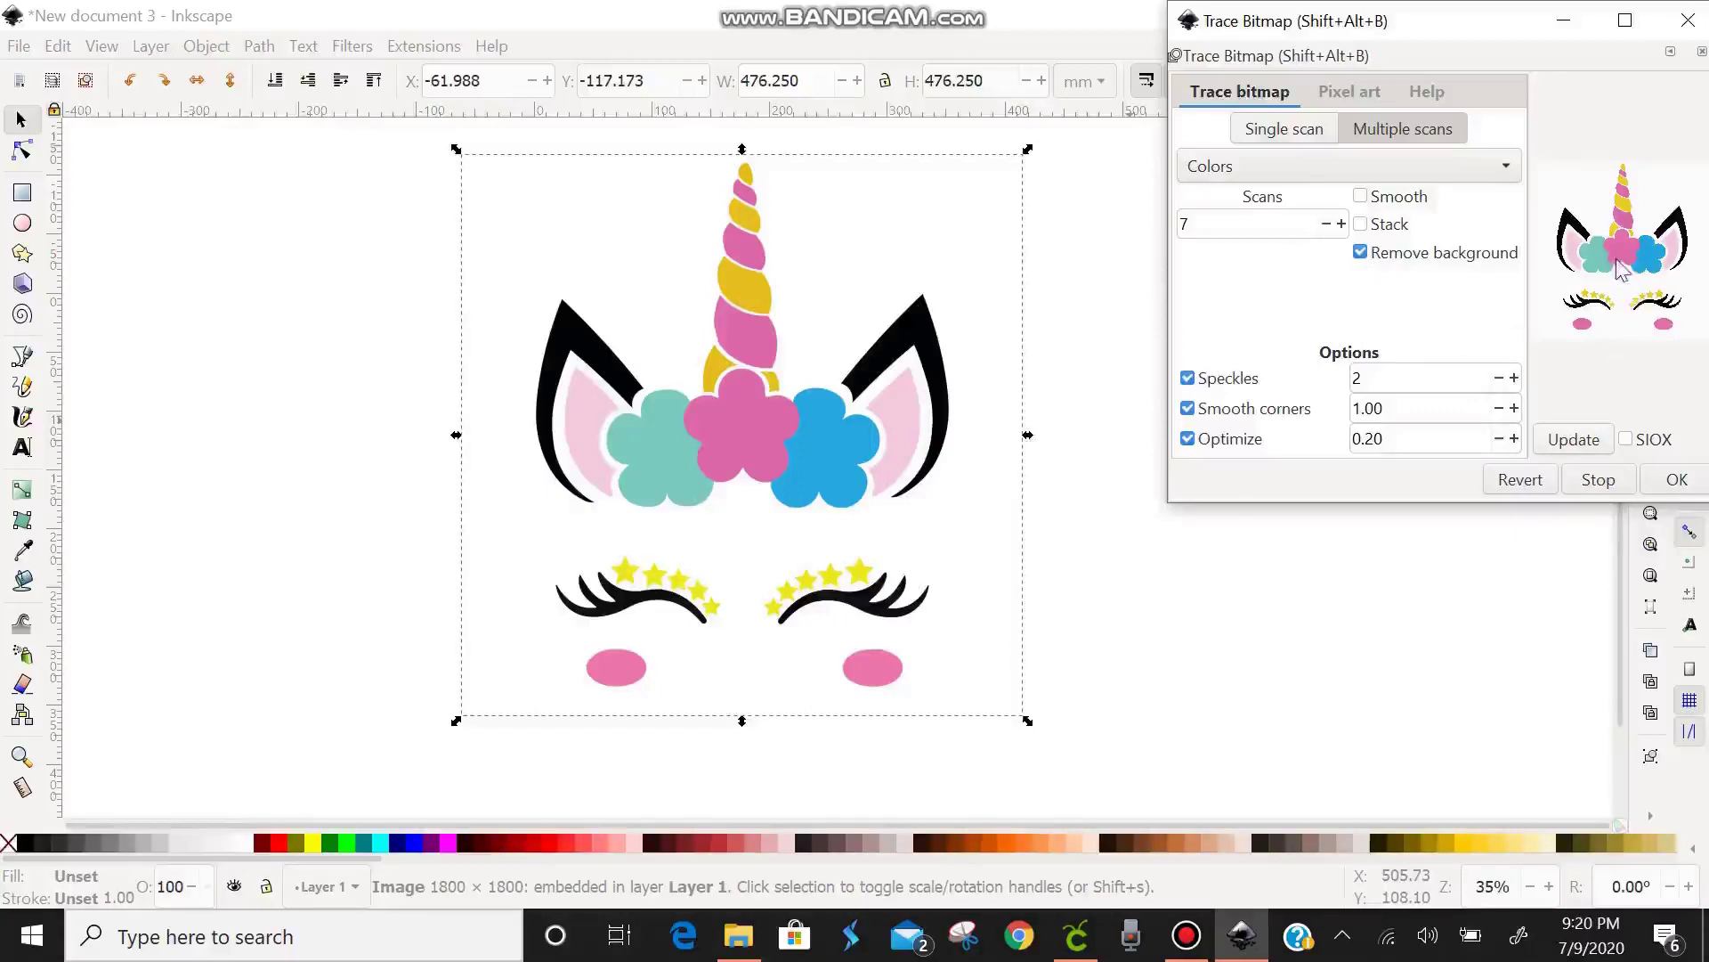
left_click(1672, 483)
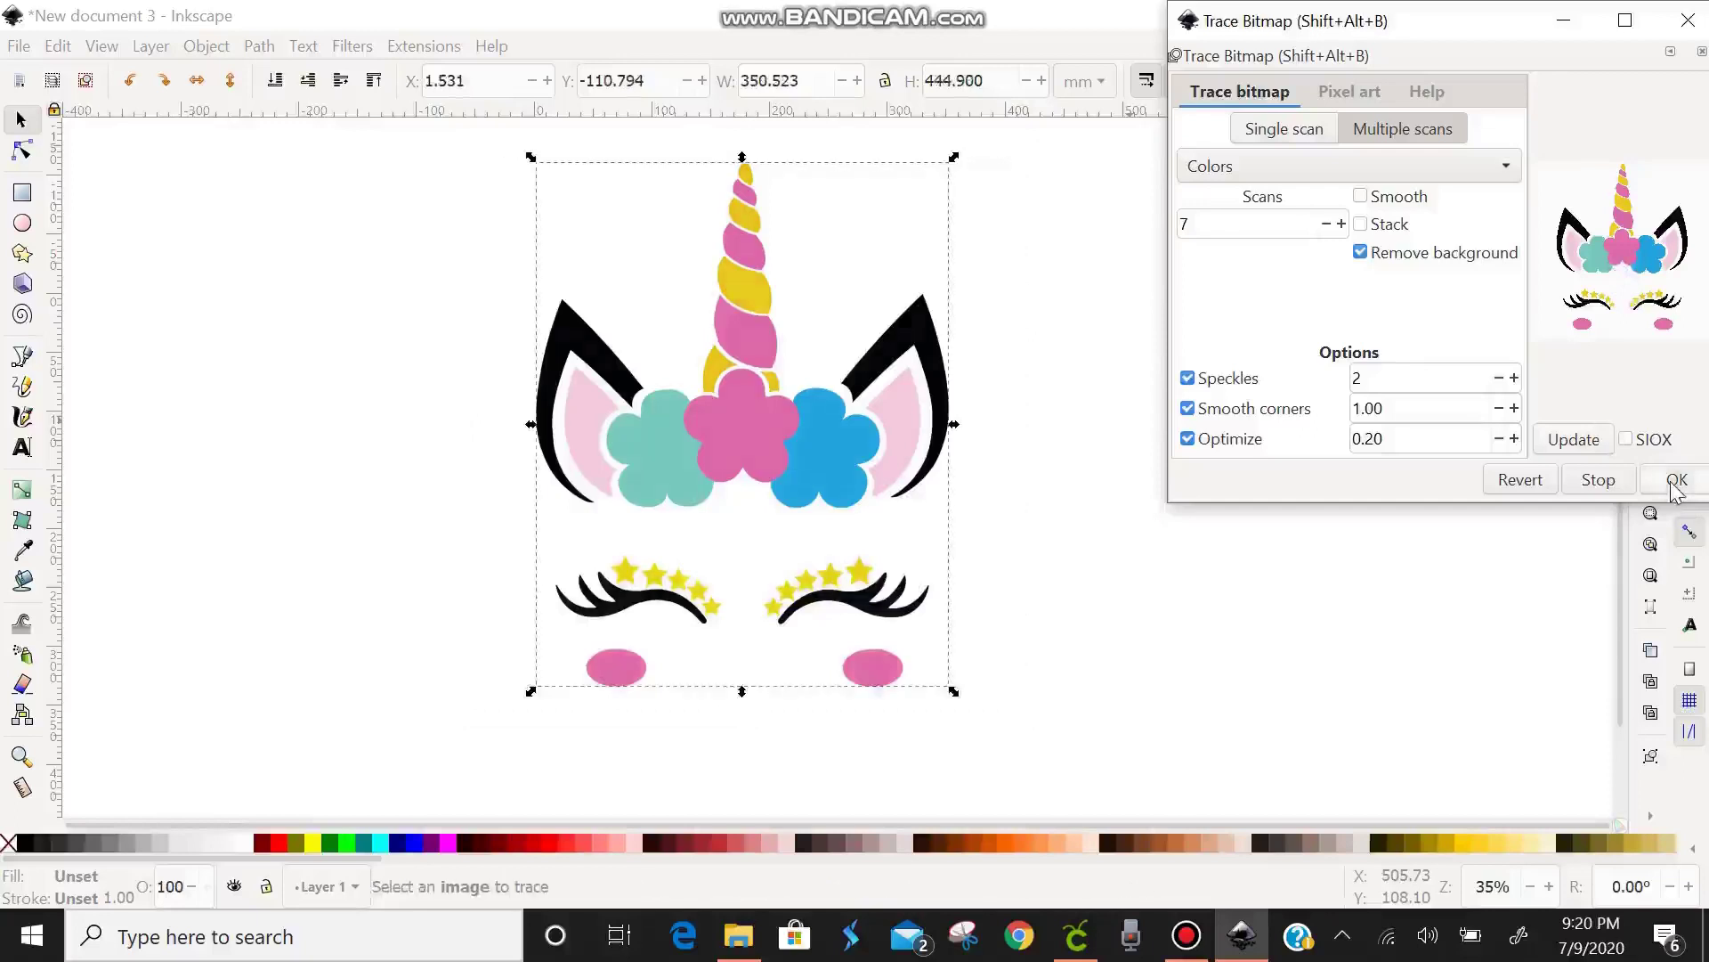
left_click(929, 441)
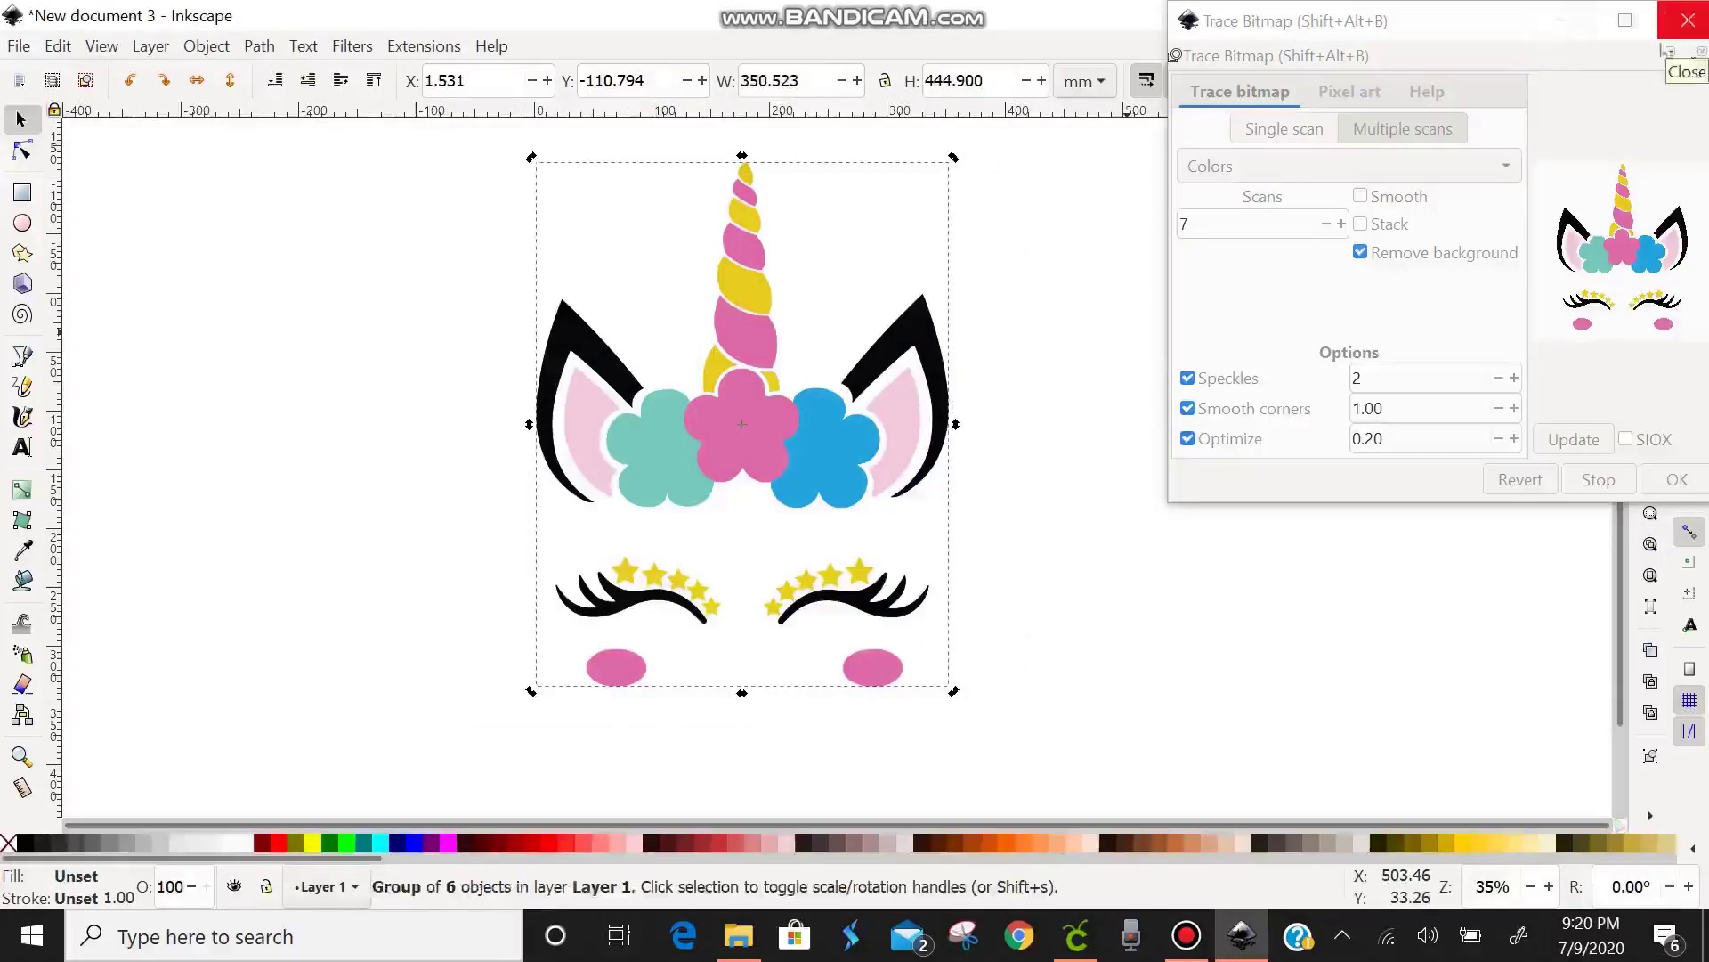
left_click(1564, 36)
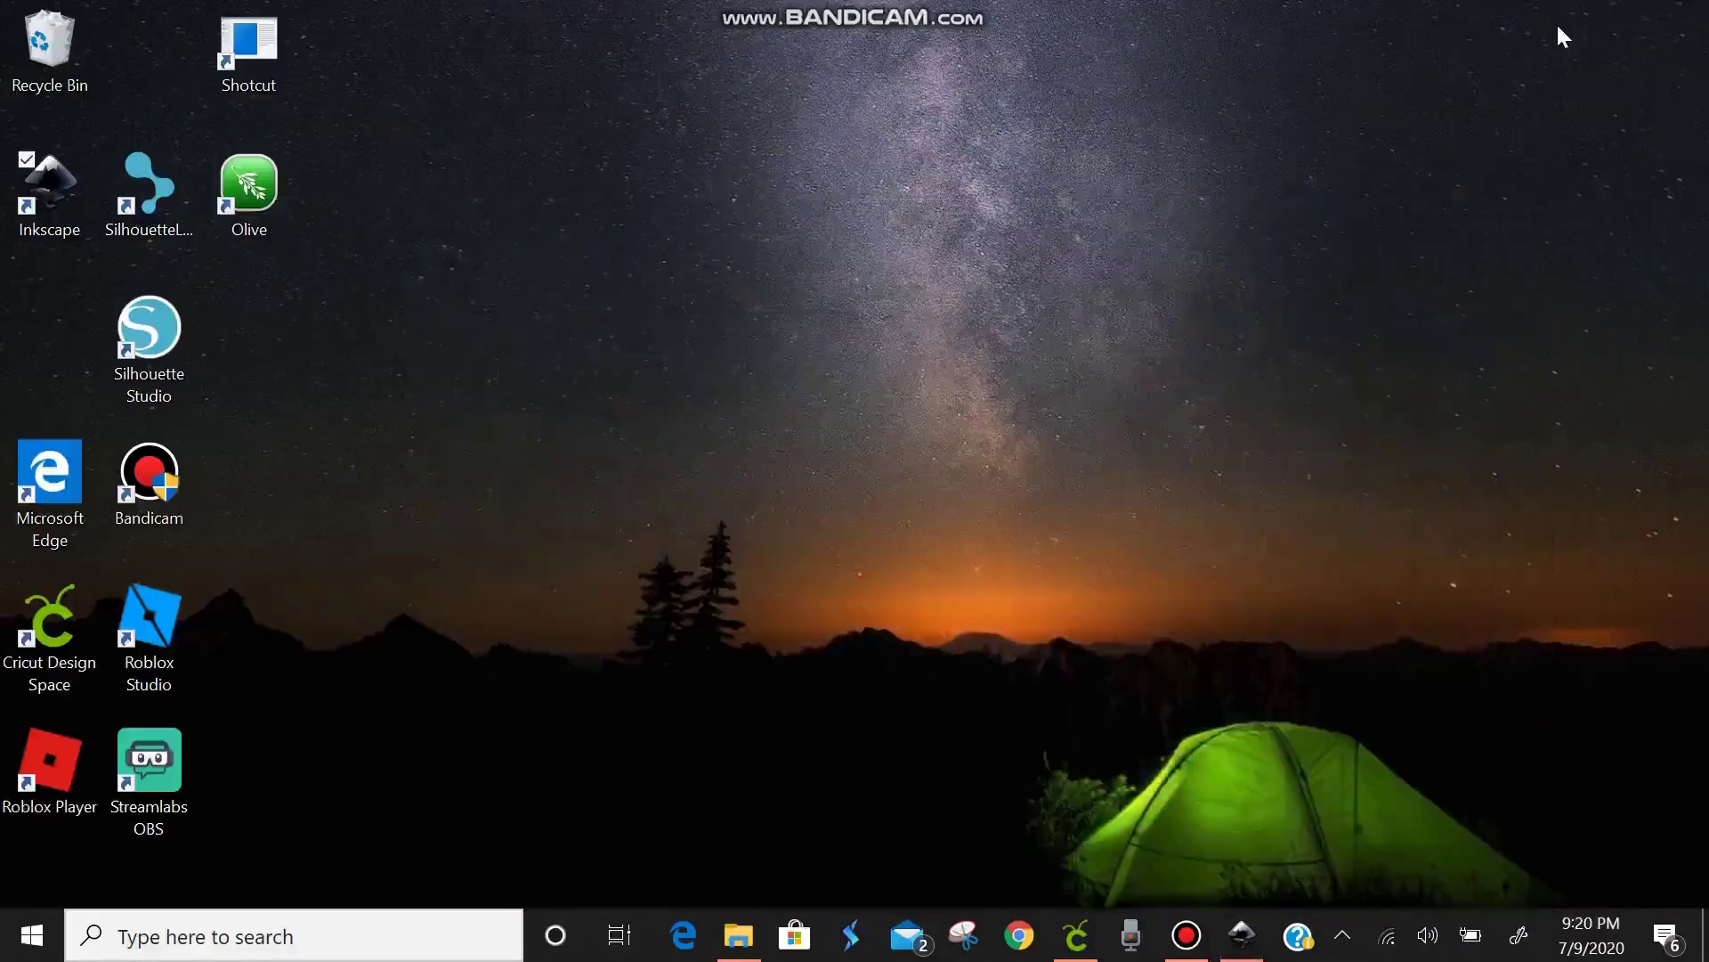
left_click(1245, 933)
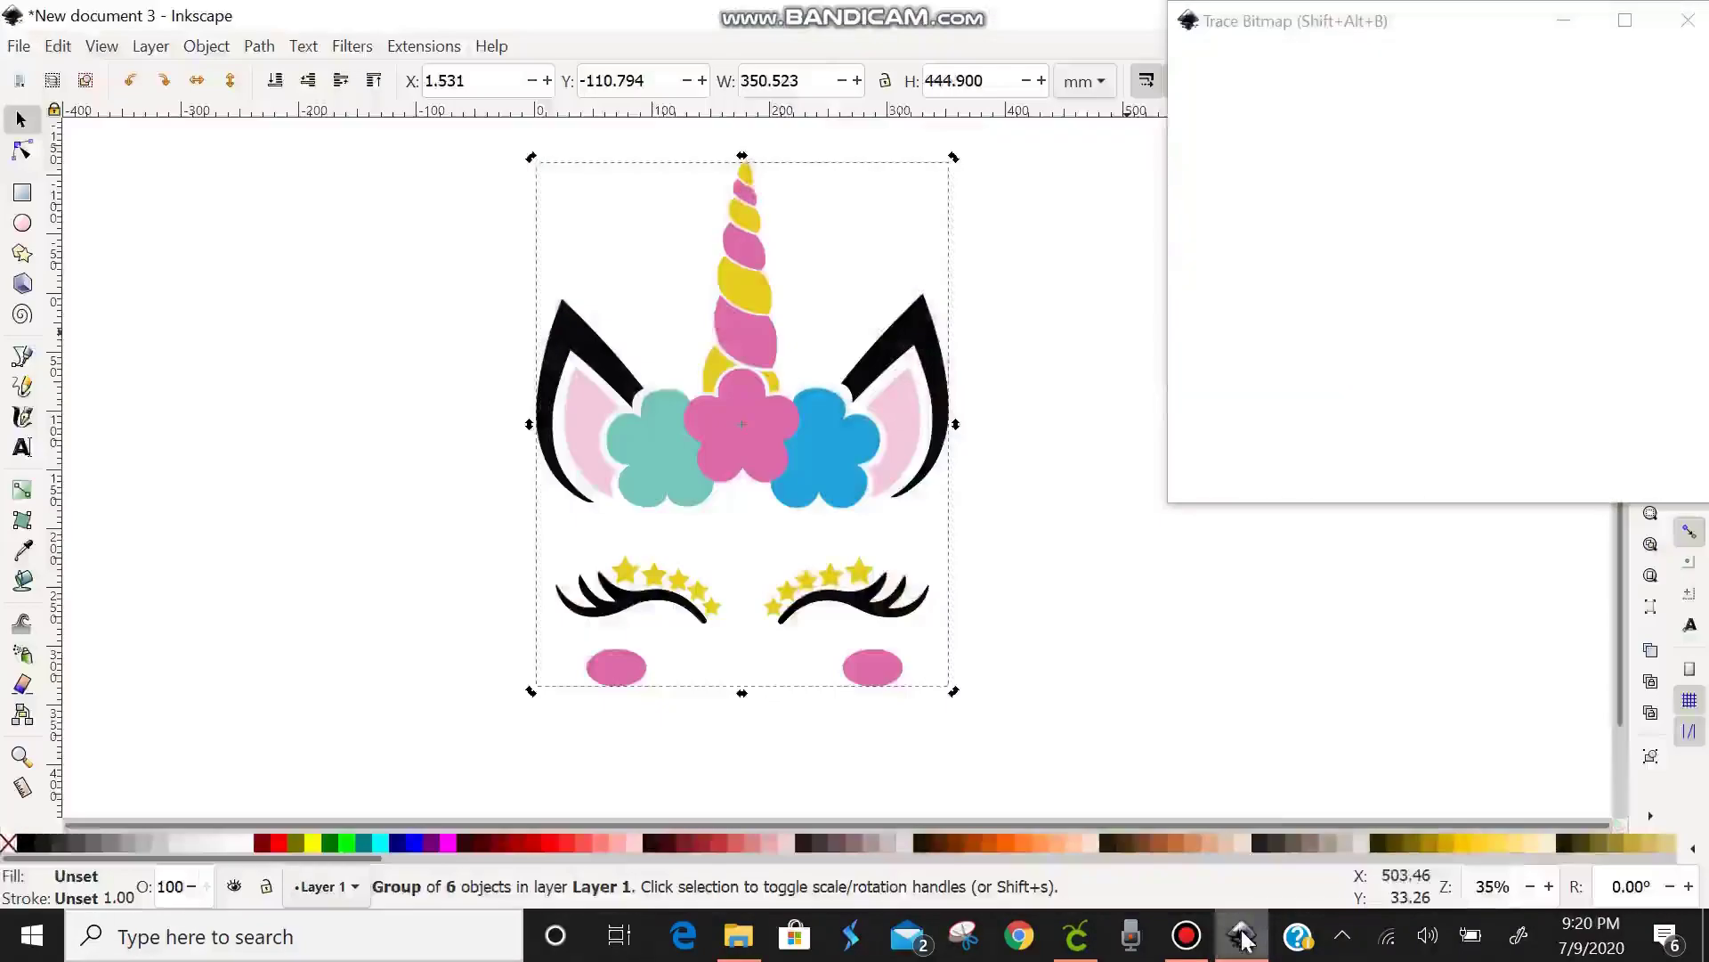
left_click(1687, 36)
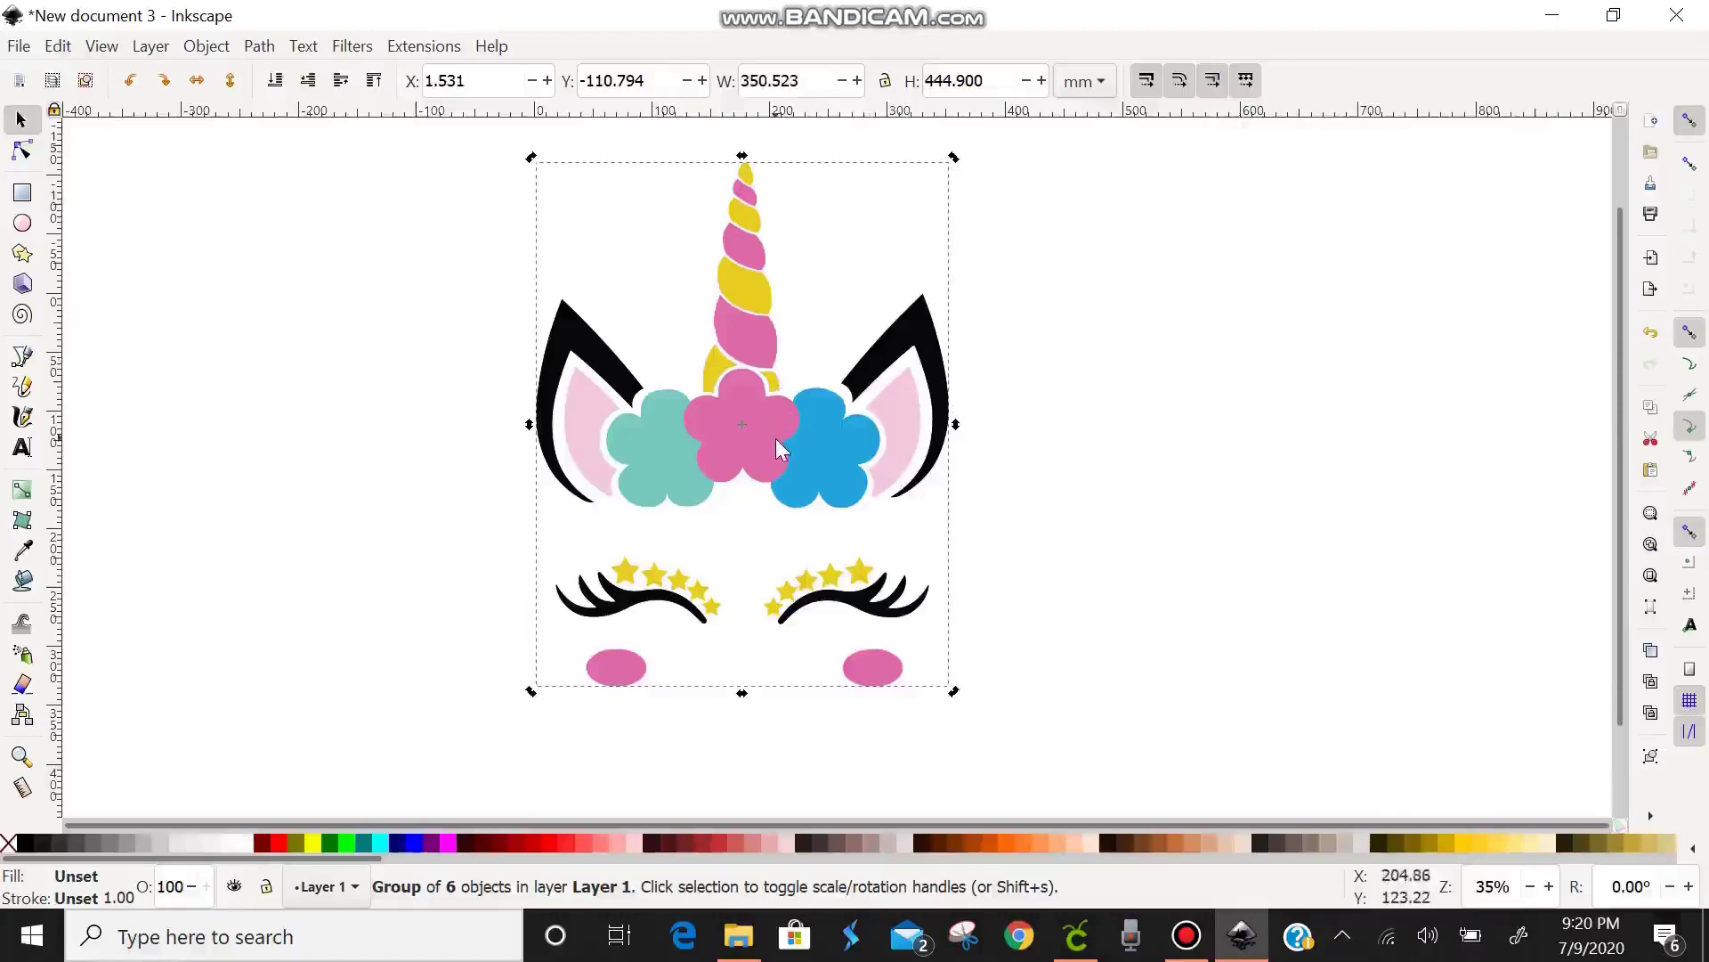
- Move the traced unicorn to the left of the original bitmap and delete the original image
mouse_move(776, 438)
left_mouse_down()
mouse_move(666, 431)
mouse_move(686, 406)
mouse_move(670, 371)
mouse_move(639, 419)
mouse_move(668, 461)
mouse_move(359, 448)
left_mouse_up()
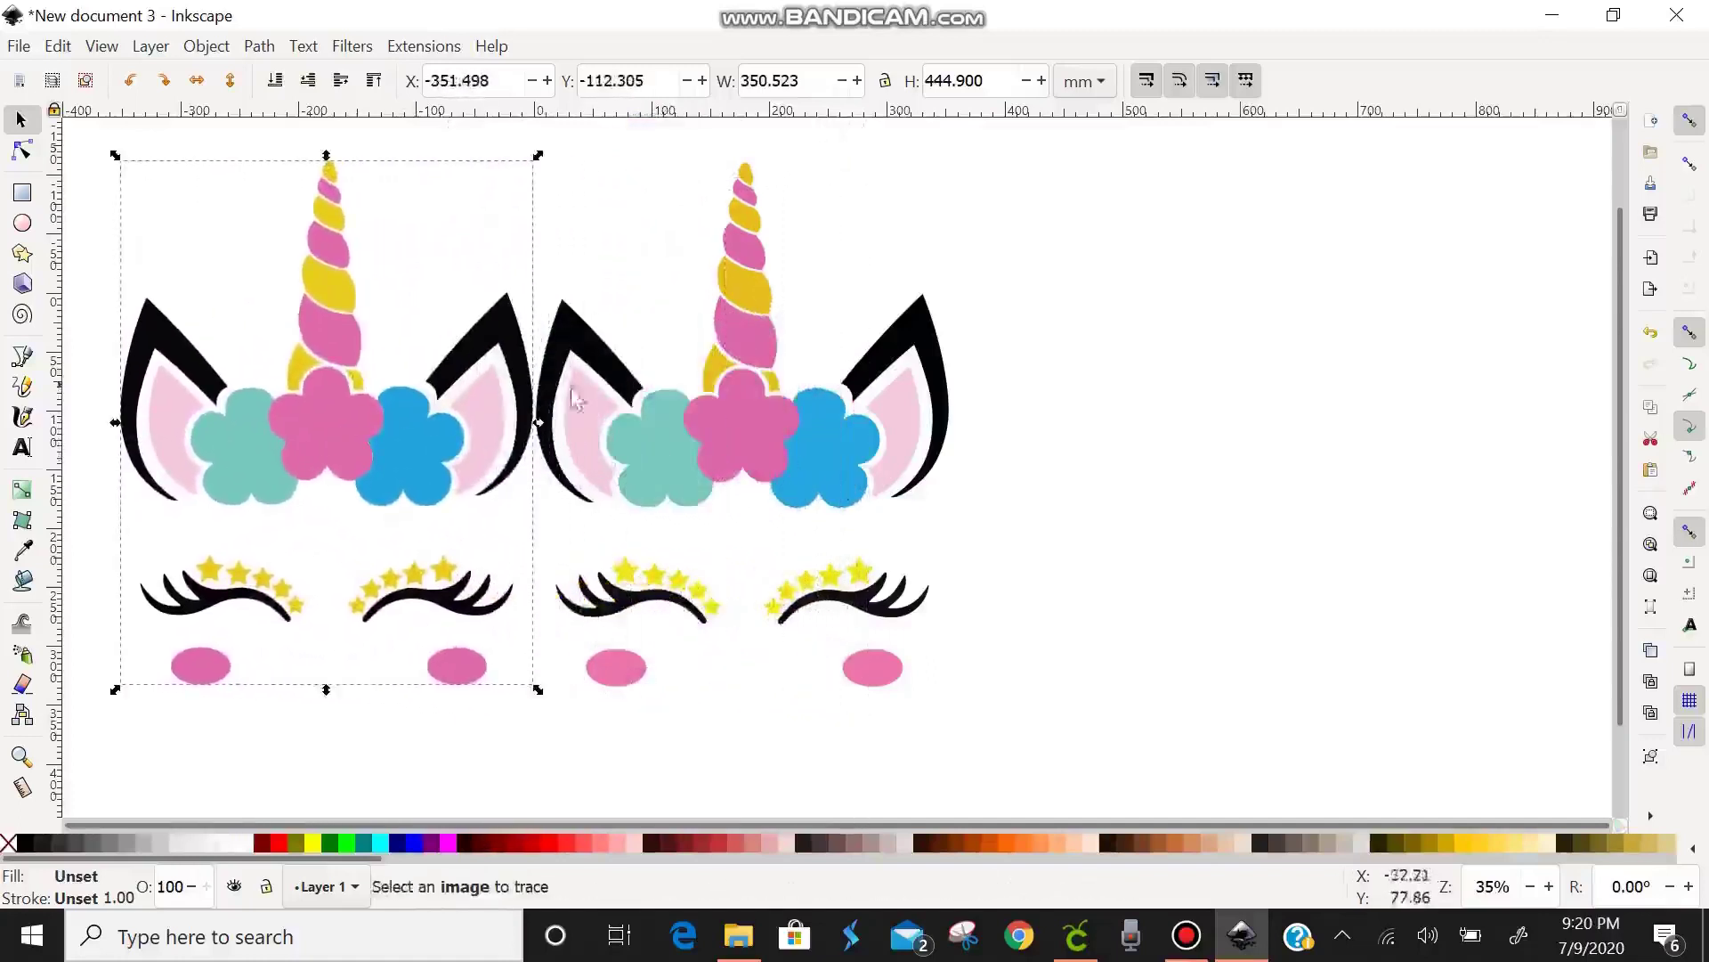
left_click(730, 457)
right_click(730, 457)
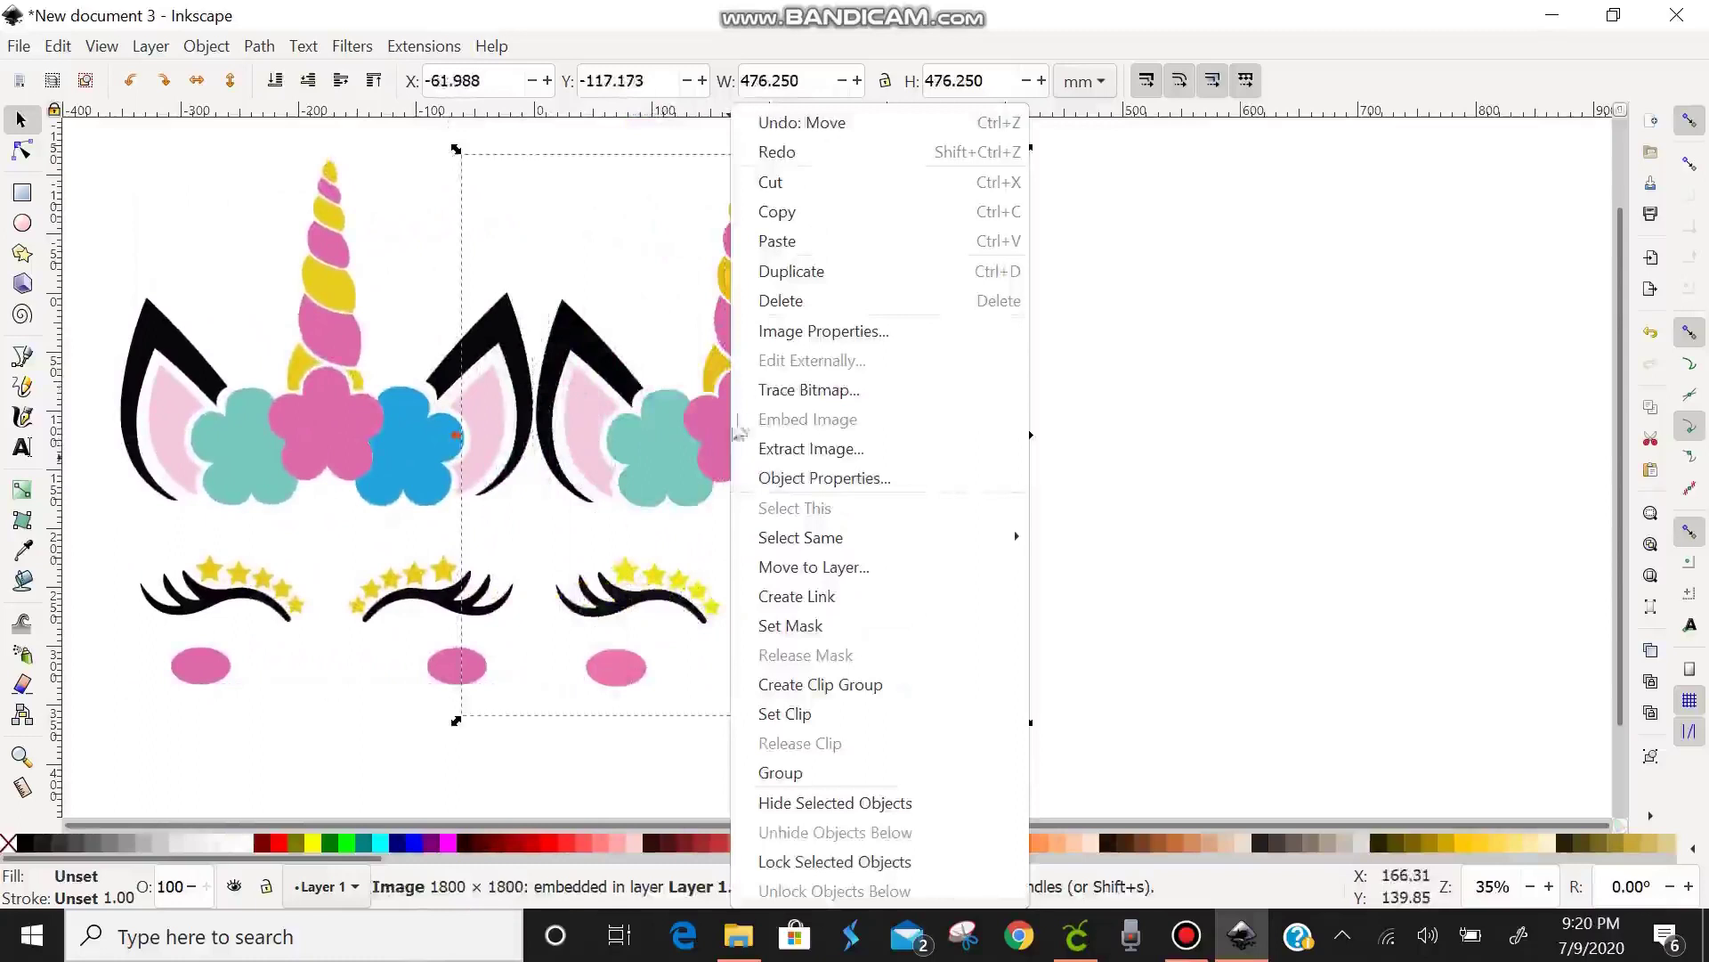
left_click(783, 303)
- Move the traced unicorn back over the page, ungroup it into separate color paths and deselect them
left_click_drag(416, 429, 741, 457)
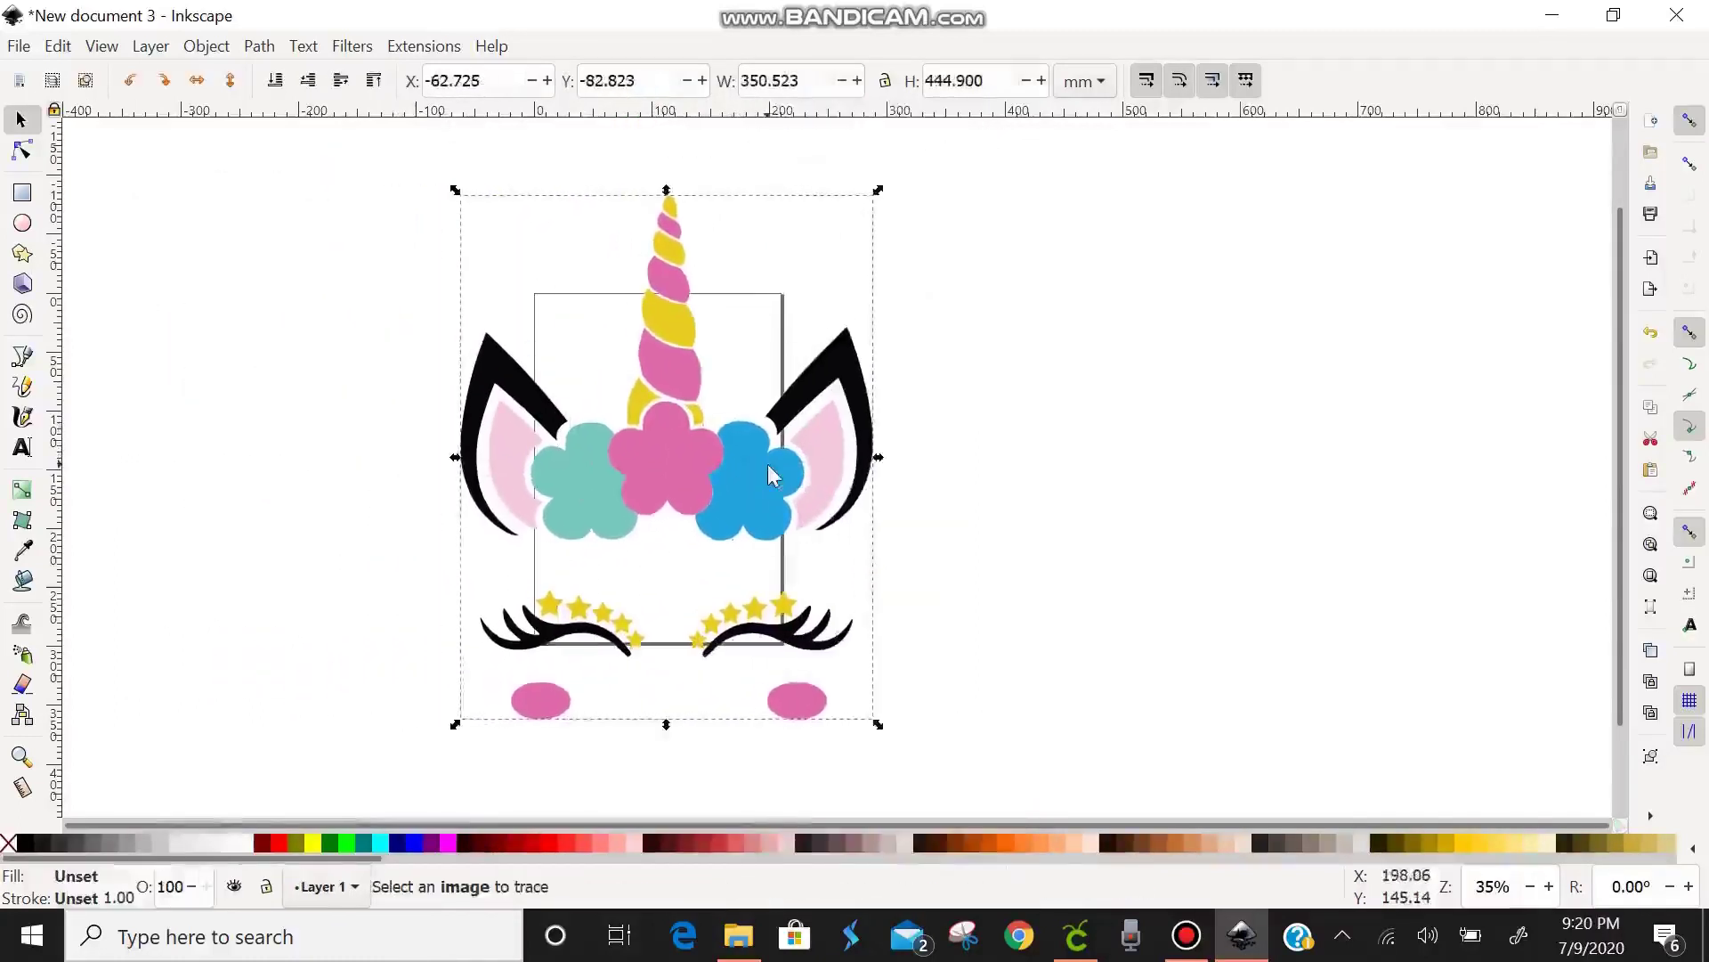
right_click(767, 463)
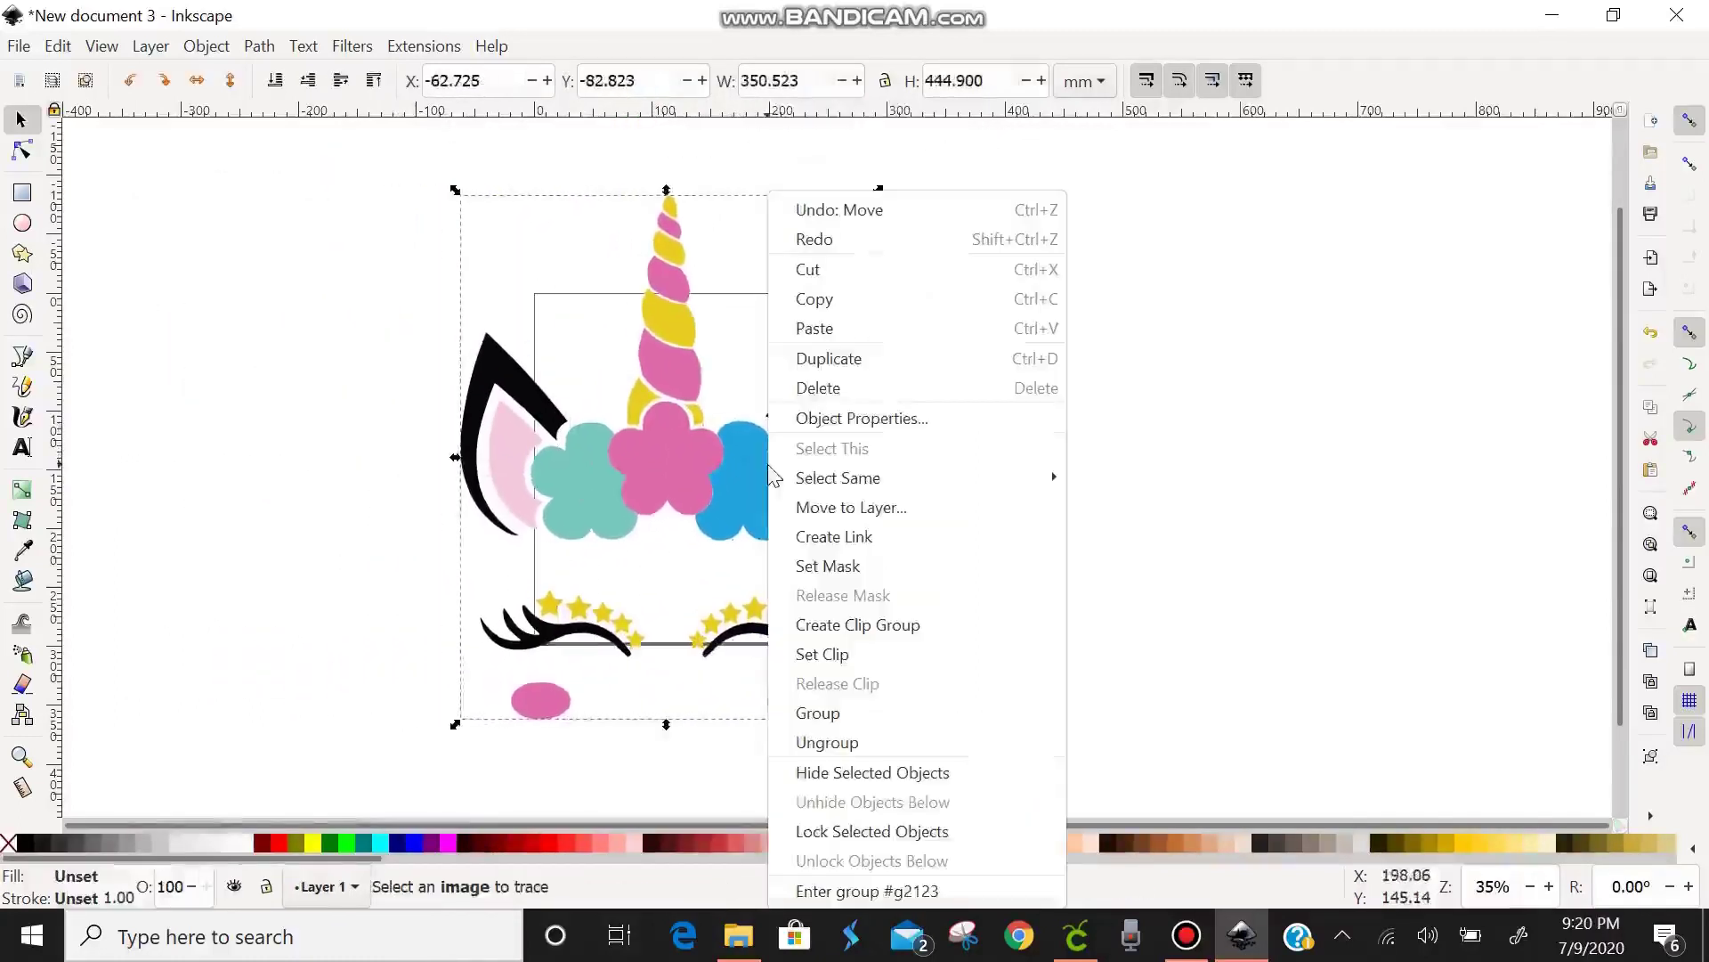
left_click(844, 742)
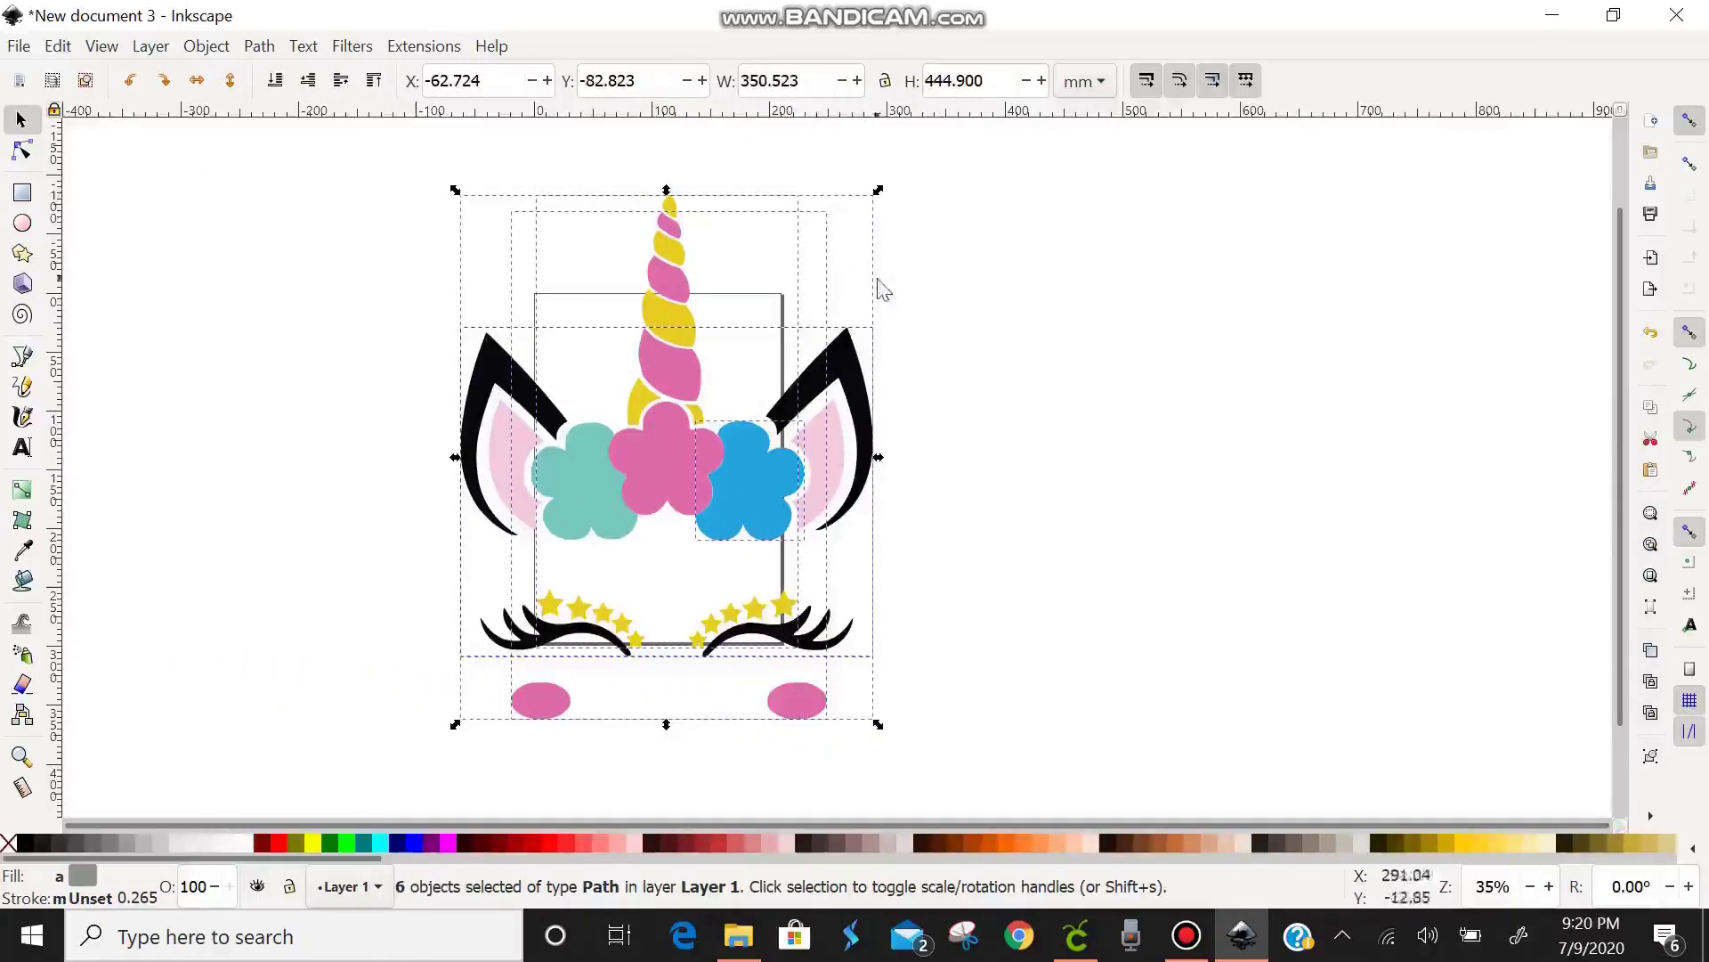
left_click(958, 336)
- Shift the black, yellow, pink, blue, teal and light pink paths individually, leaving each close to its original place
left_click_drag(855, 379, 860, 381)
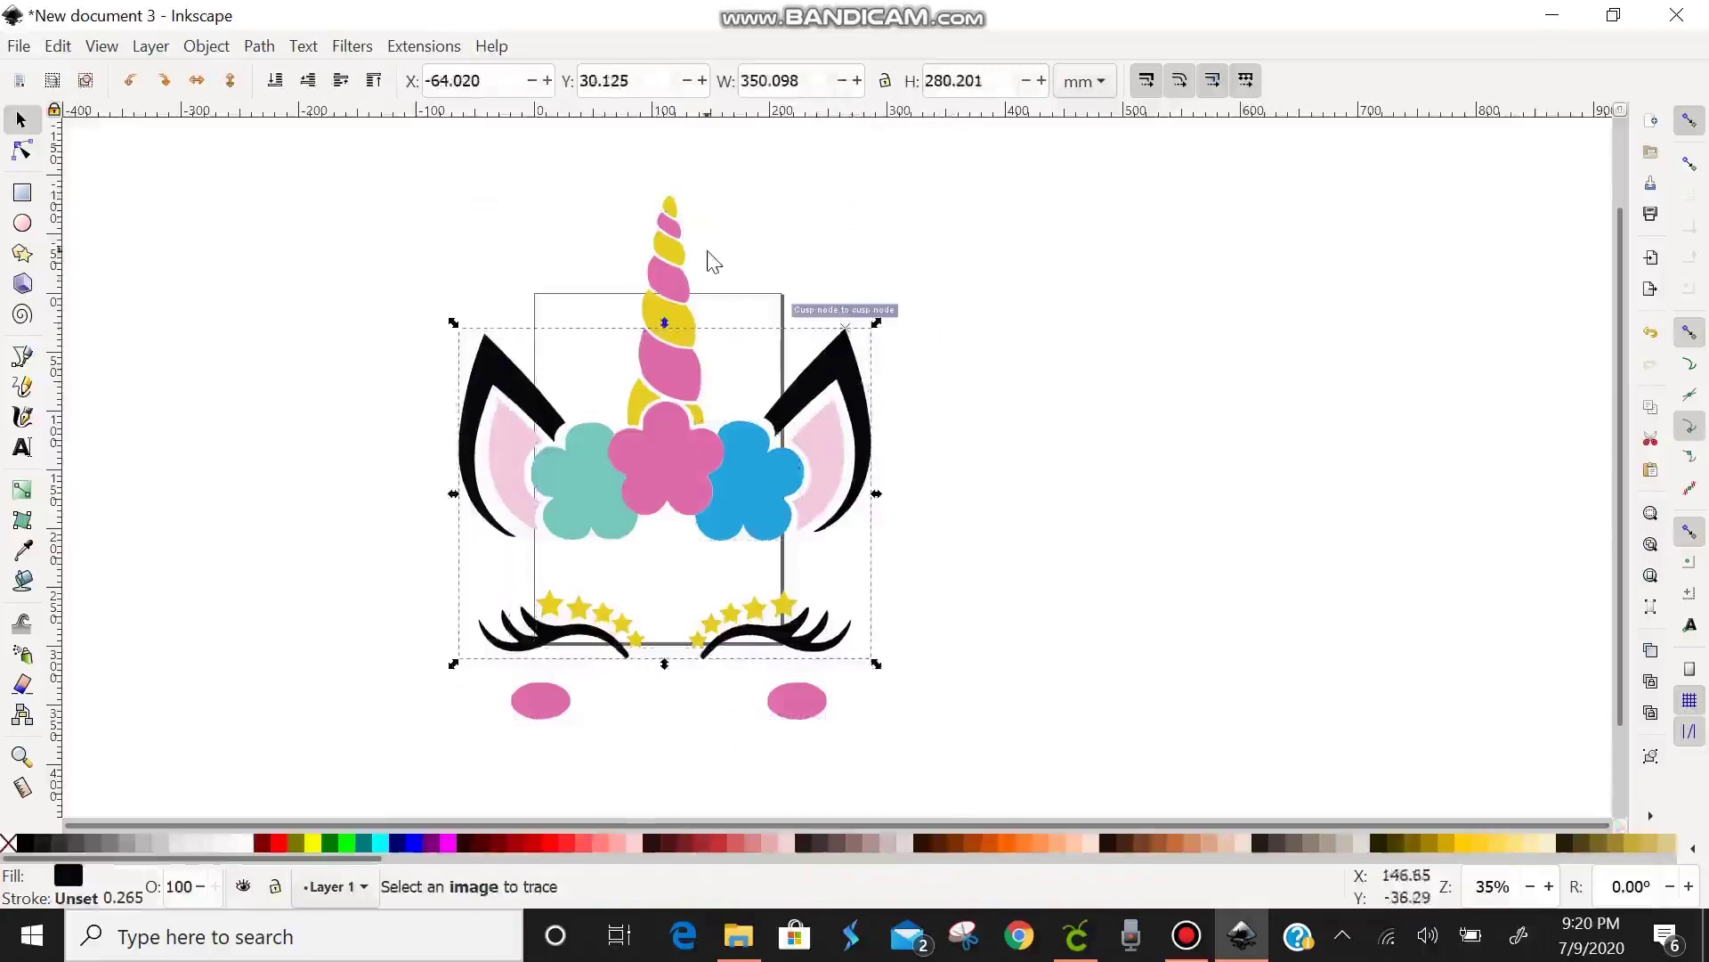
left_click_drag(676, 214, 673, 221)
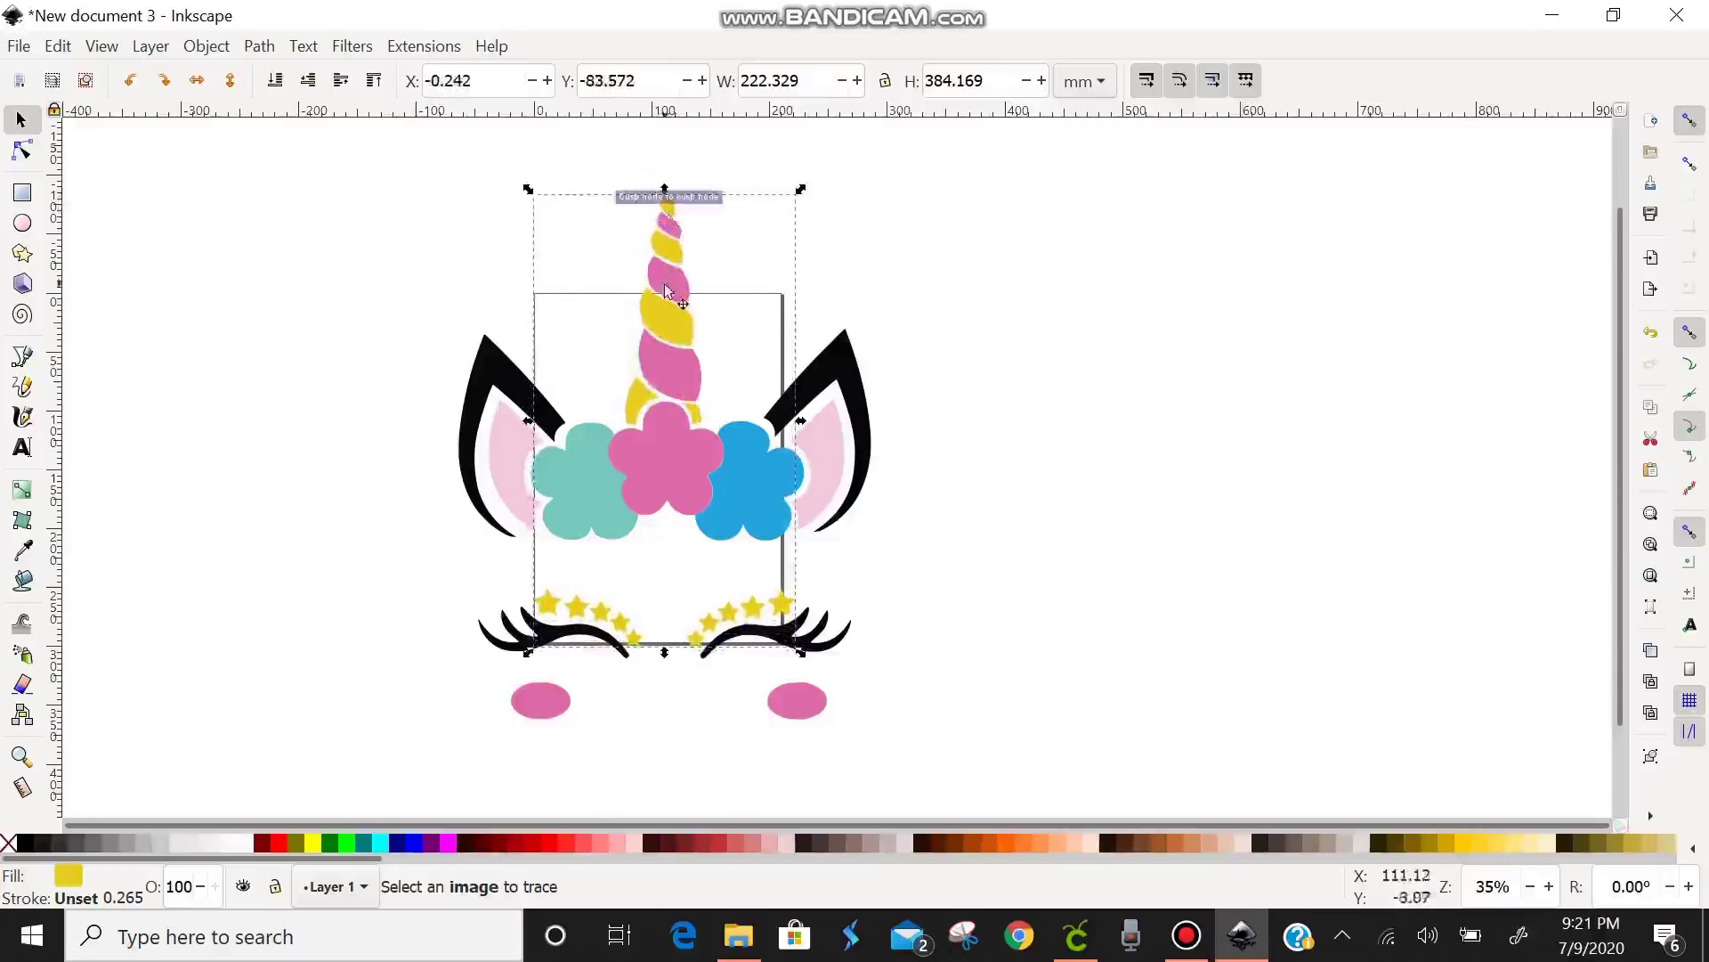
mouse_move(667, 292)
left_mouse_down()
mouse_move(656, 262)
mouse_move(665, 292)
left_mouse_up()
mouse_move(785, 483)
left_mouse_down()
mouse_move(780, 456)
mouse_move(783, 471)
left_mouse_up()
left_click_drag(602, 485, 526, 451)
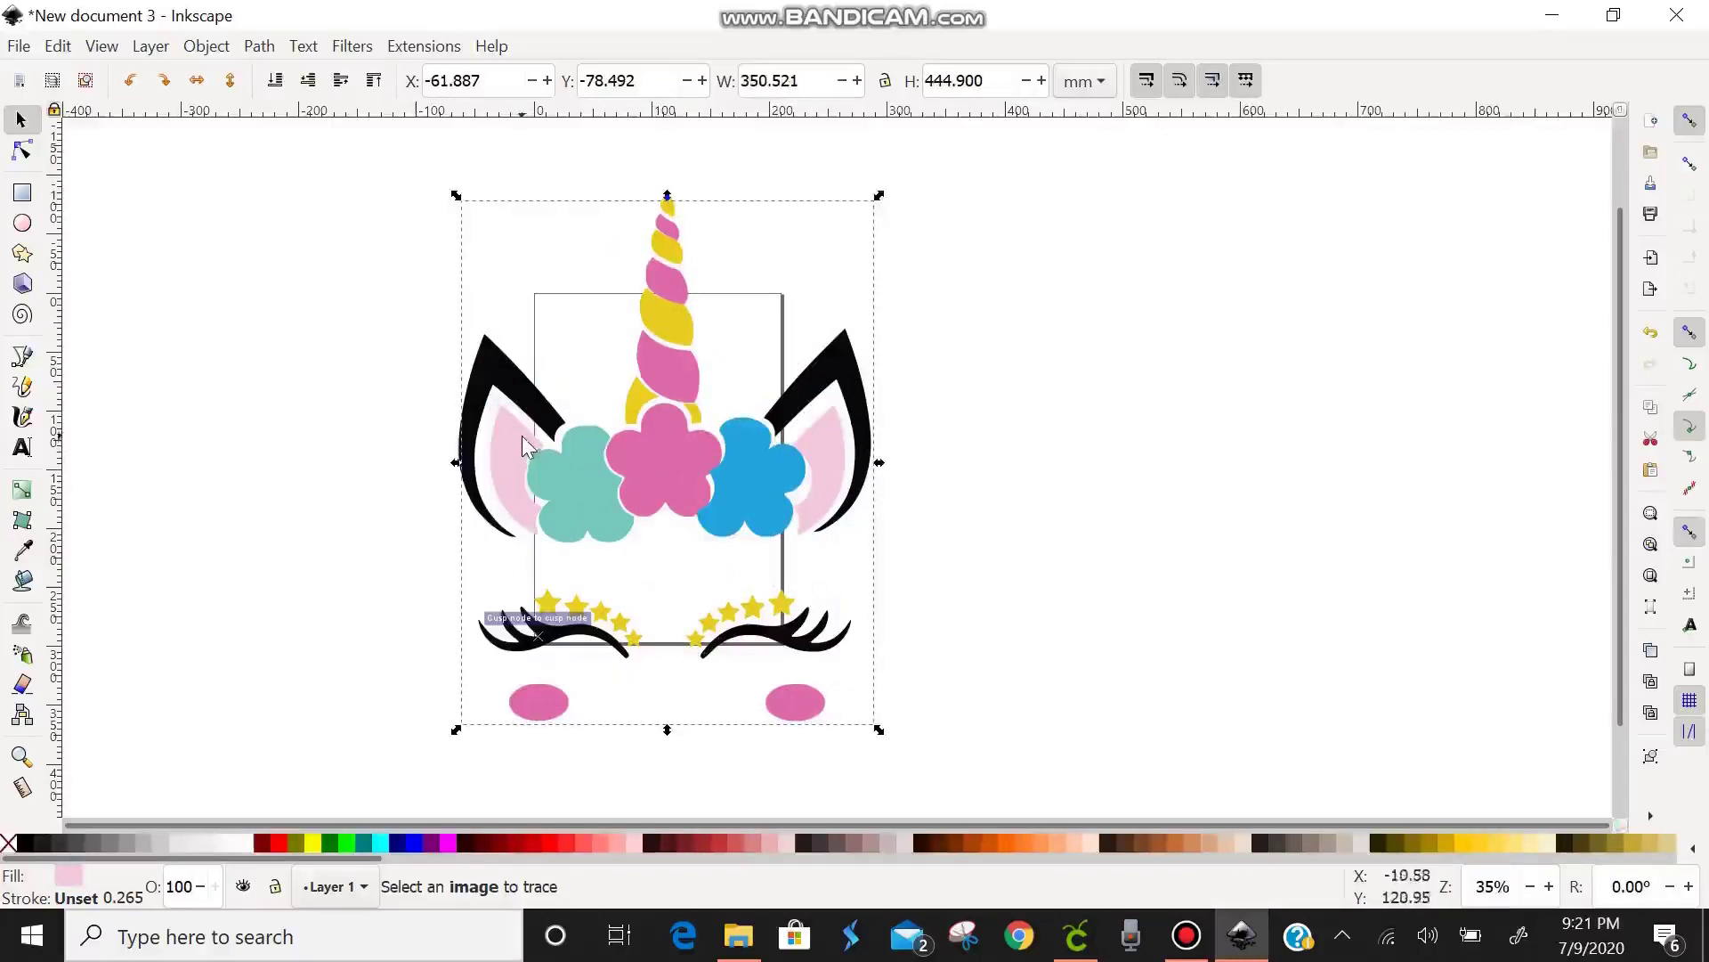
left_click_drag(833, 458, 840, 452)
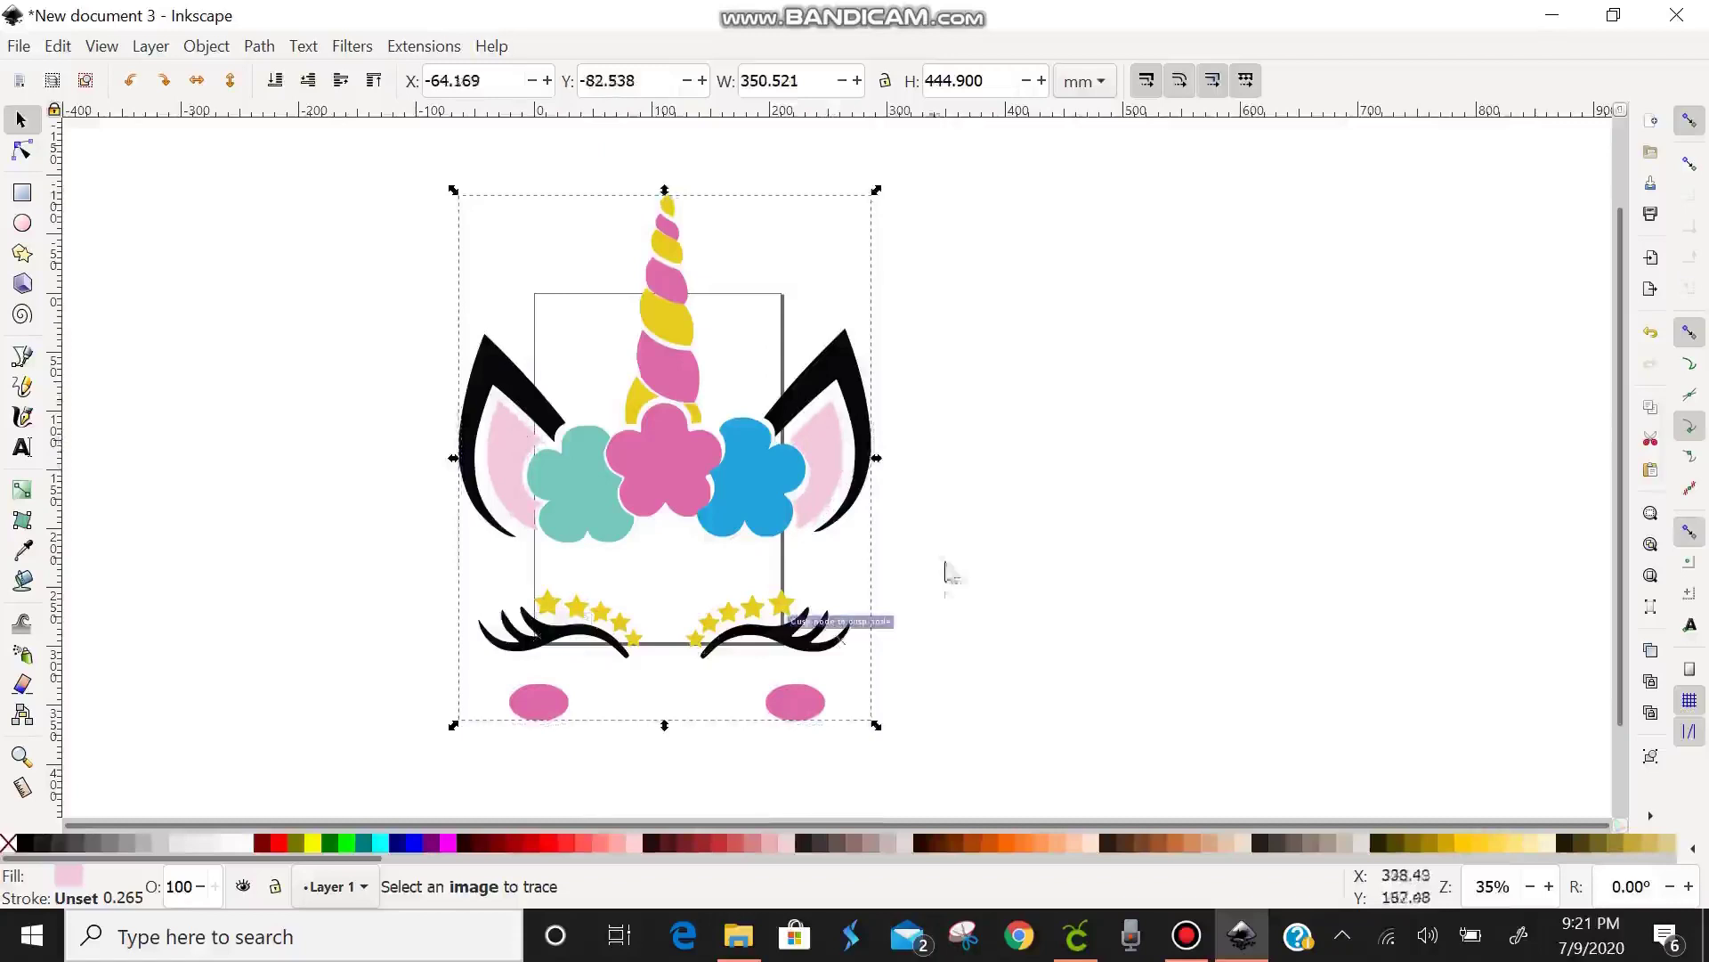
- Select all six color paths of the unicorn and save the document as a Plain SVG named unicorn4 in the paid svg folder
left_click_drag(959, 777, 413, 160)
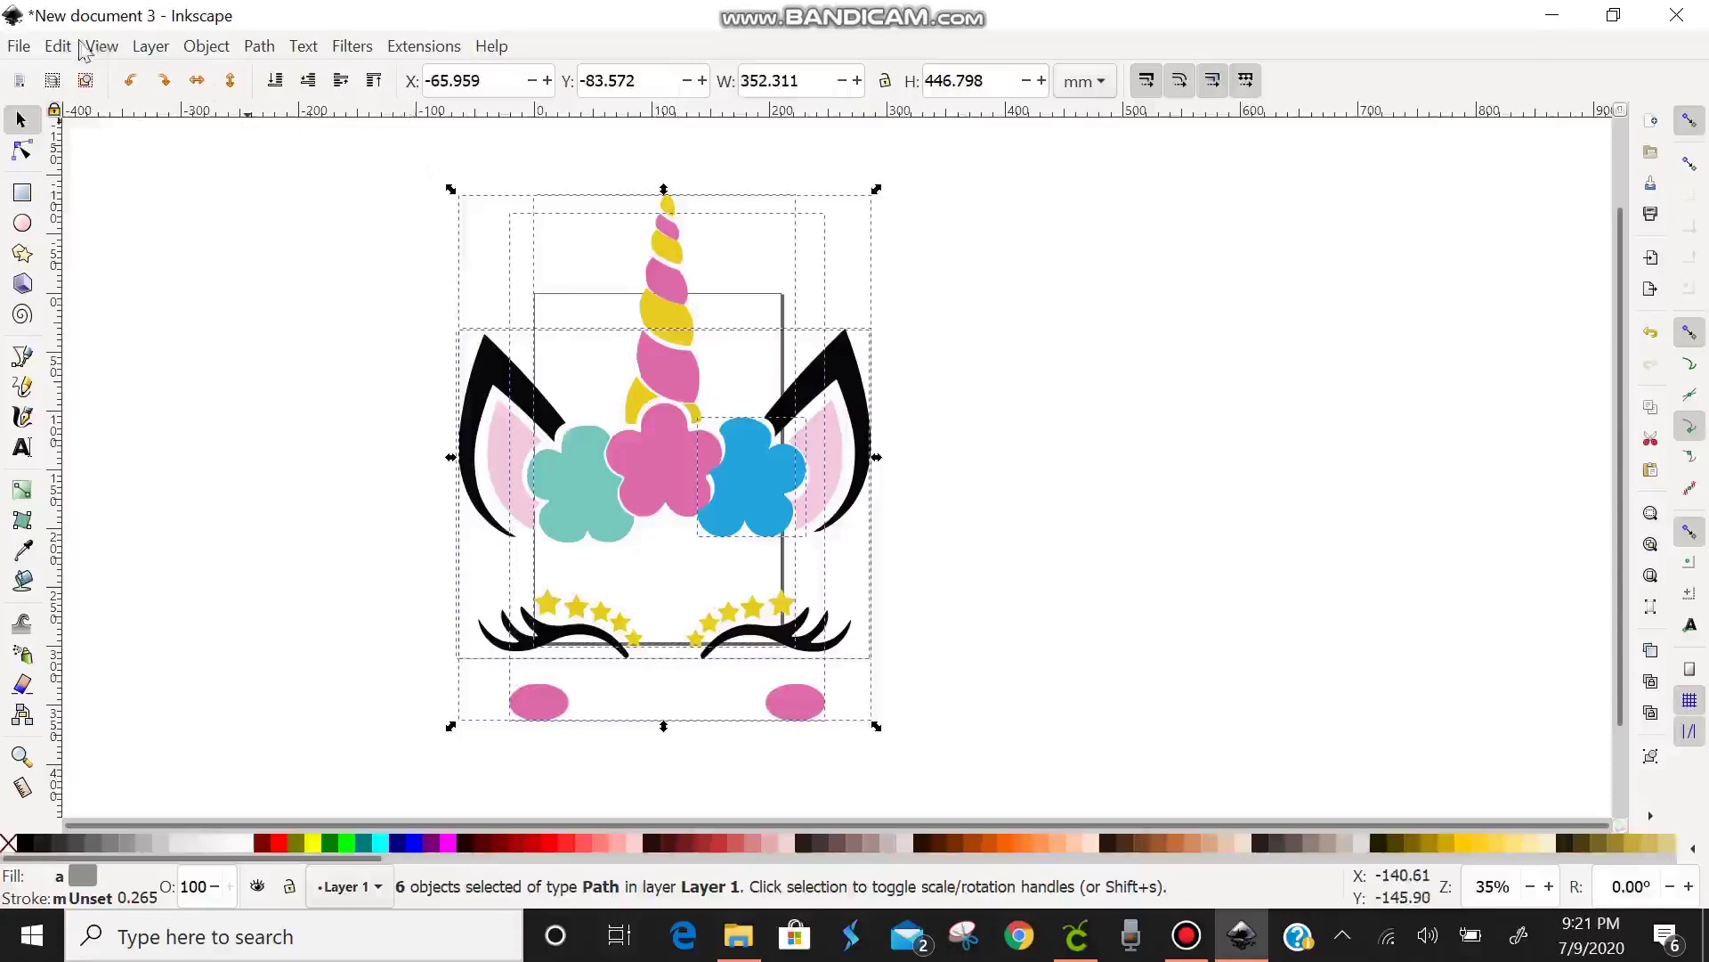
left_click(22, 50)
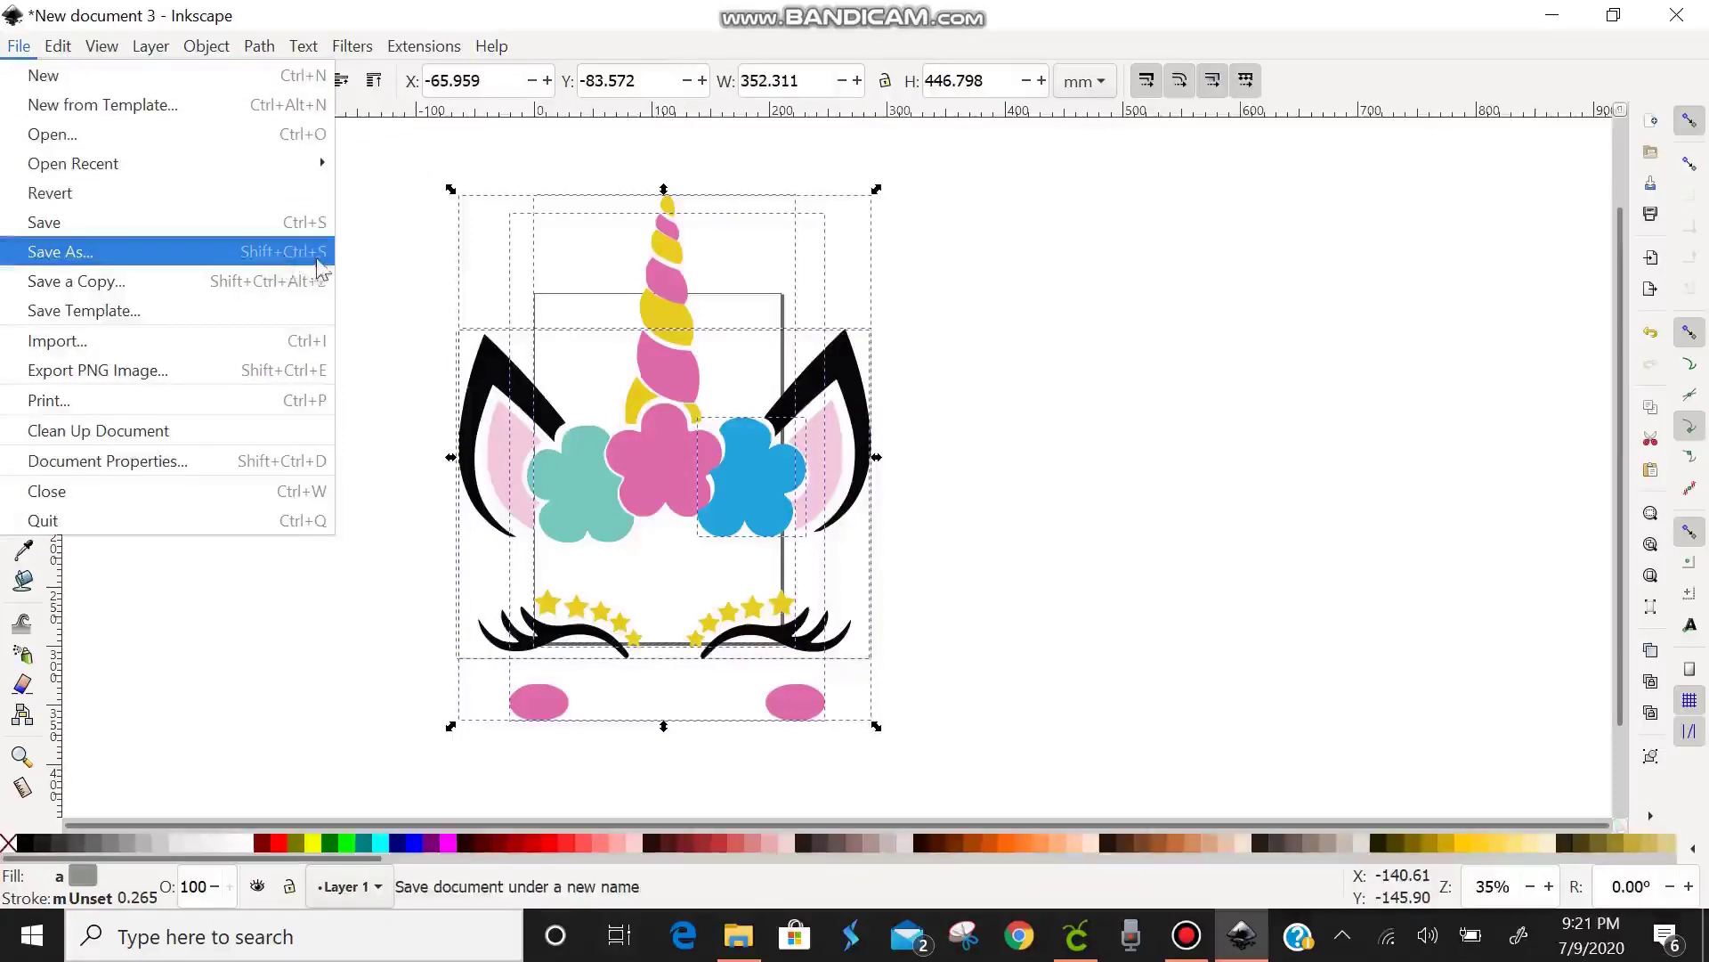
left_click(119, 252)
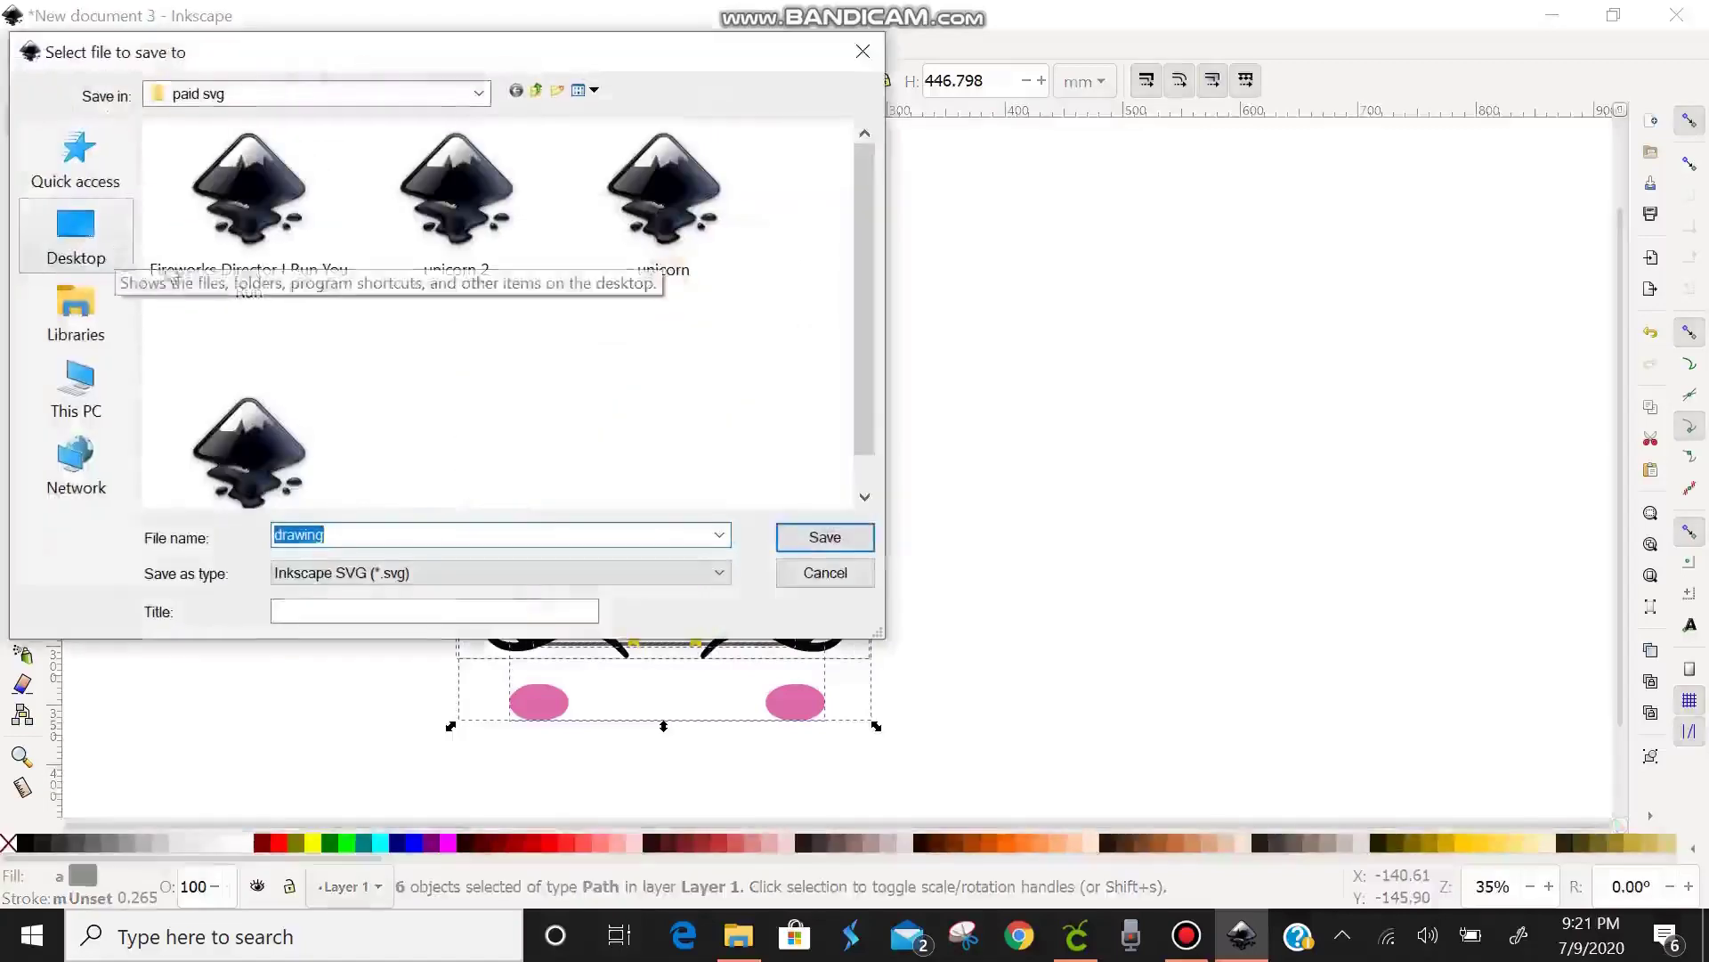
type("unicorn4")
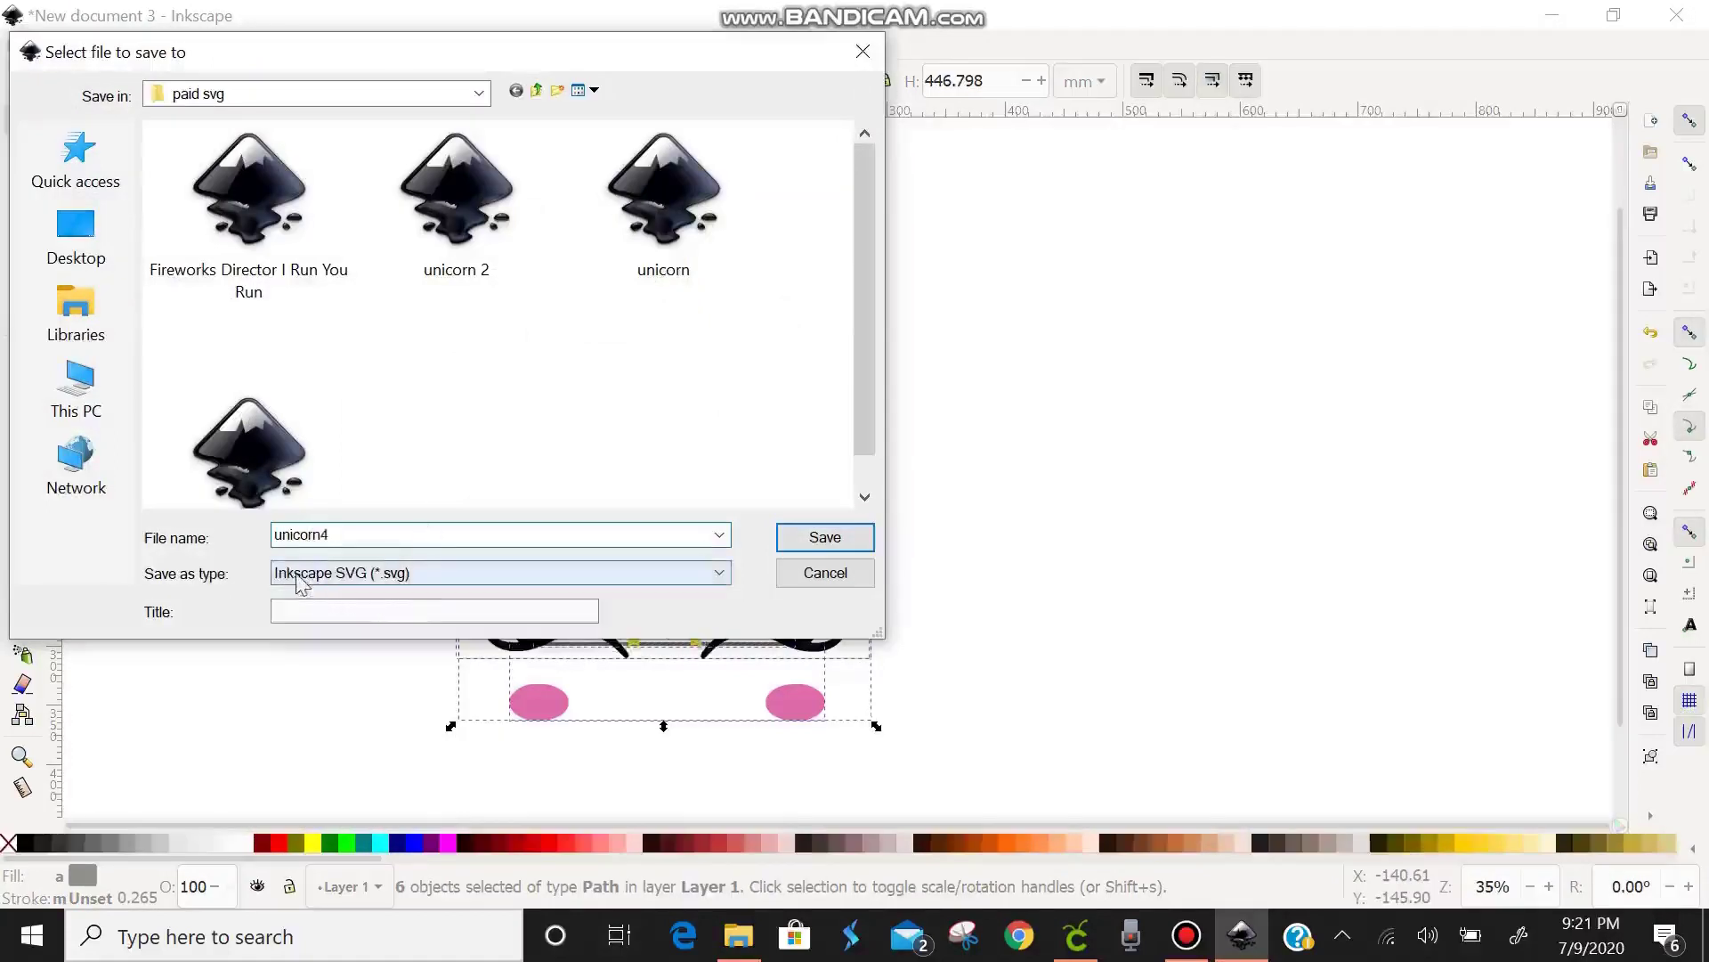
left_click(322, 579)
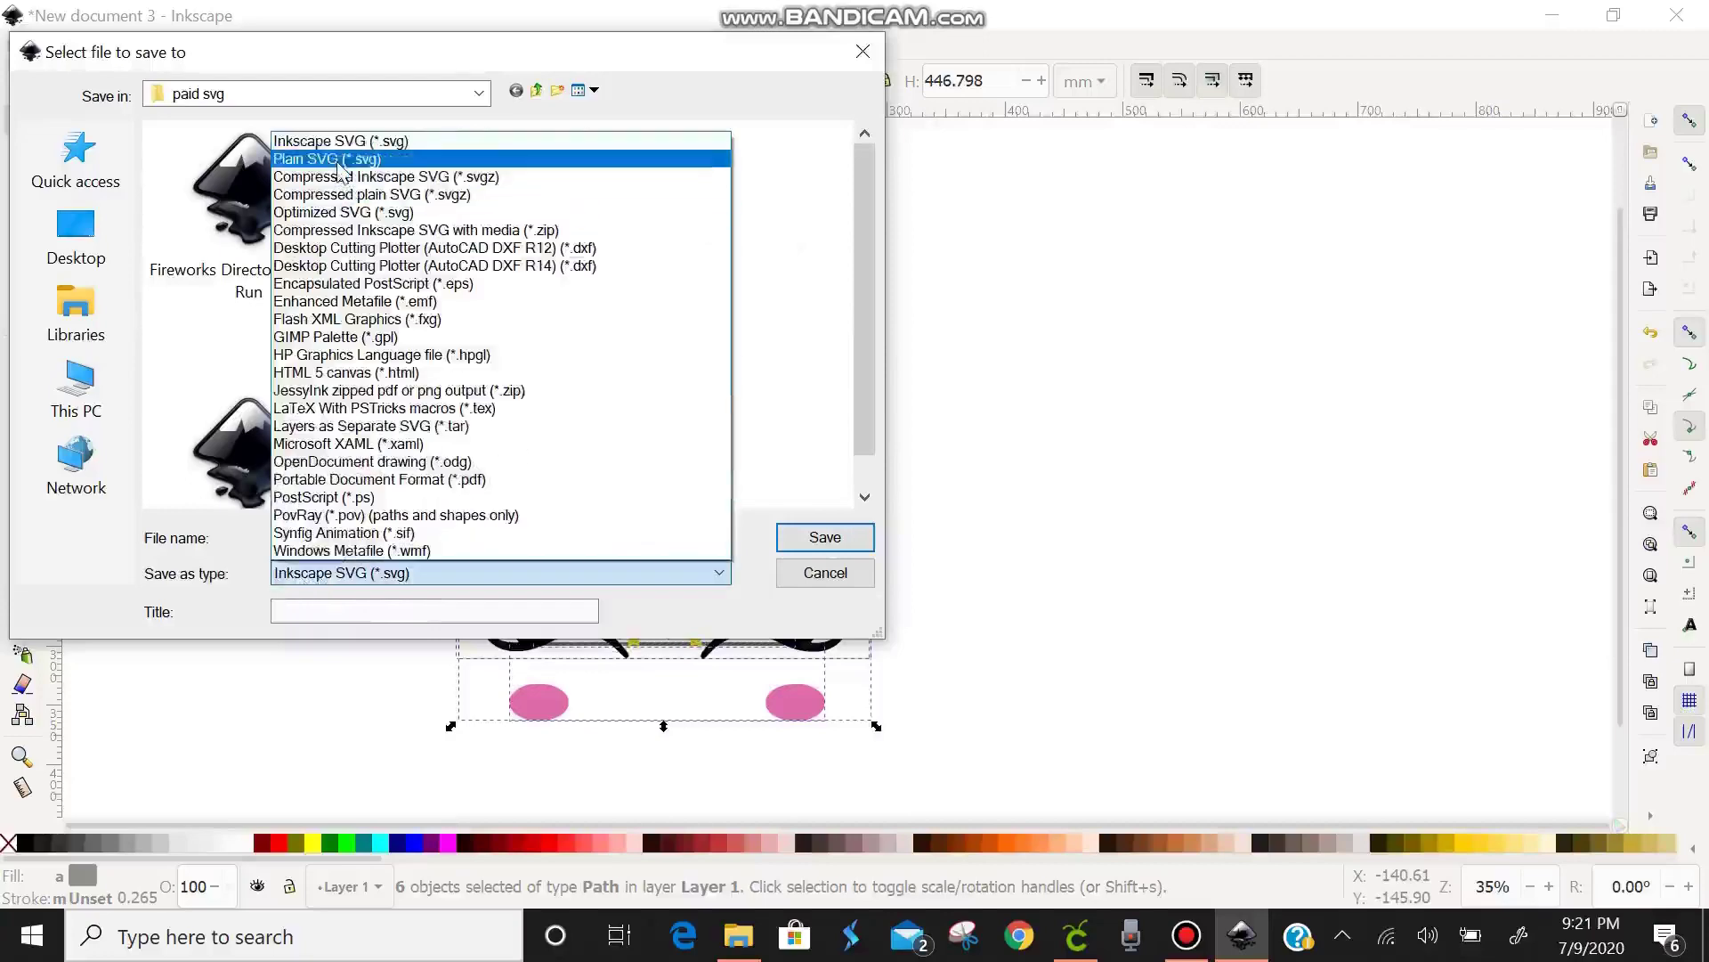
left_click(338, 163)
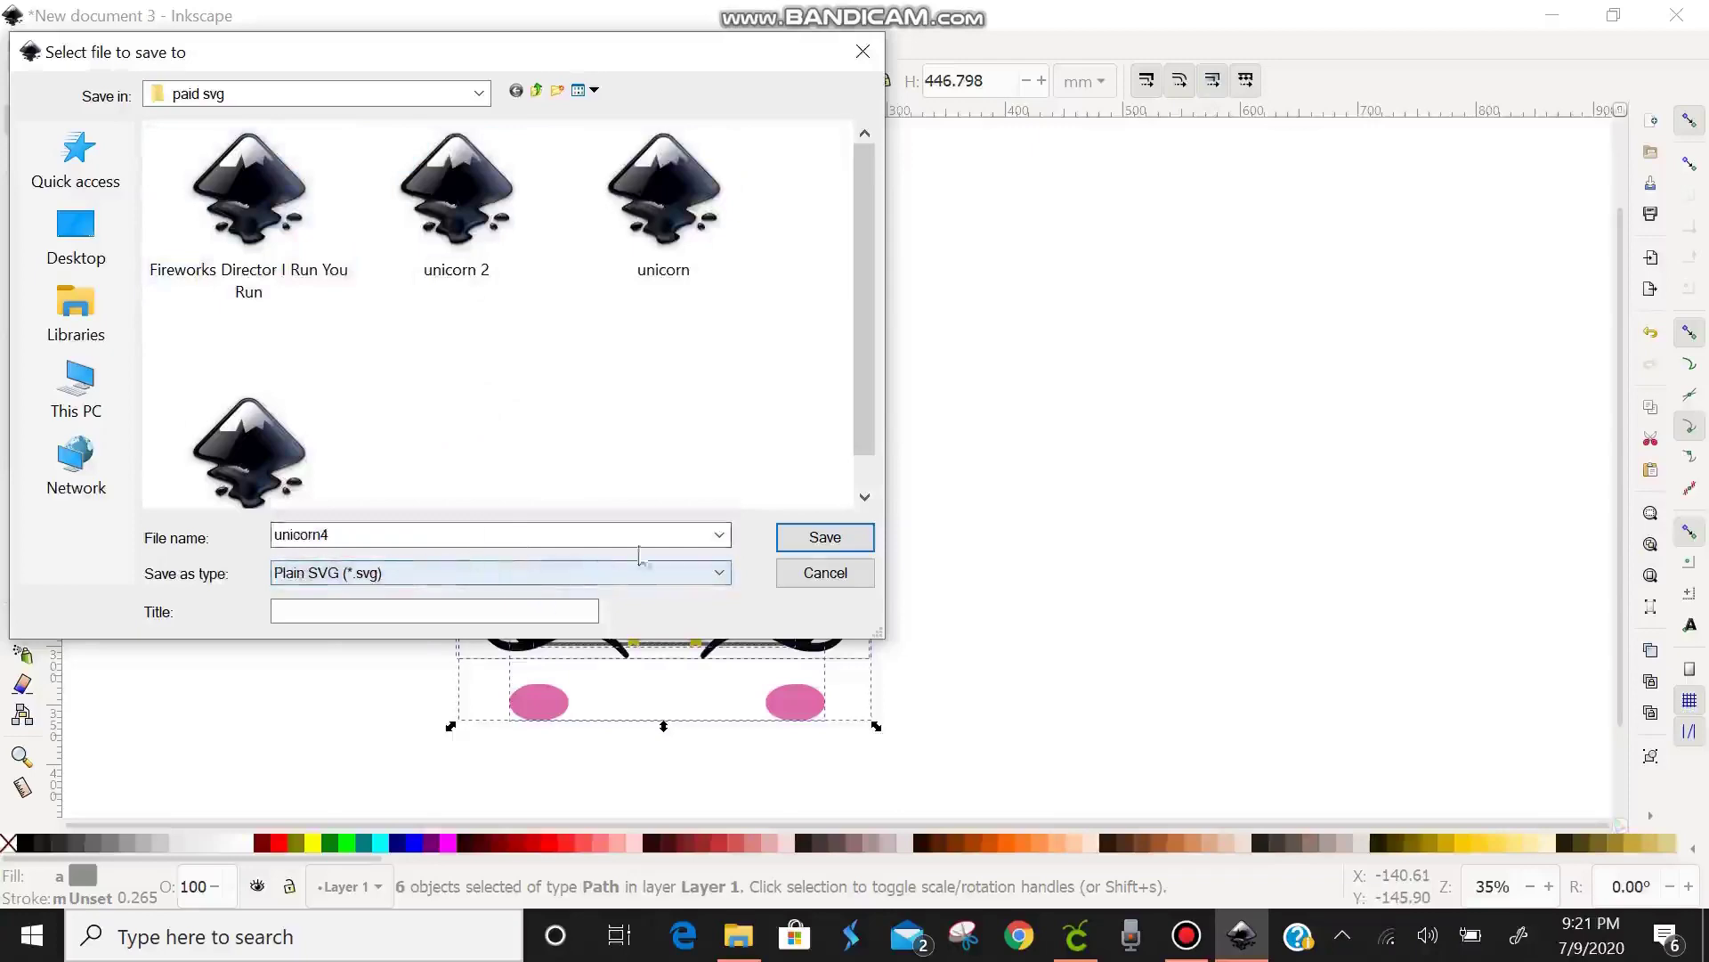
left_click(846, 536)
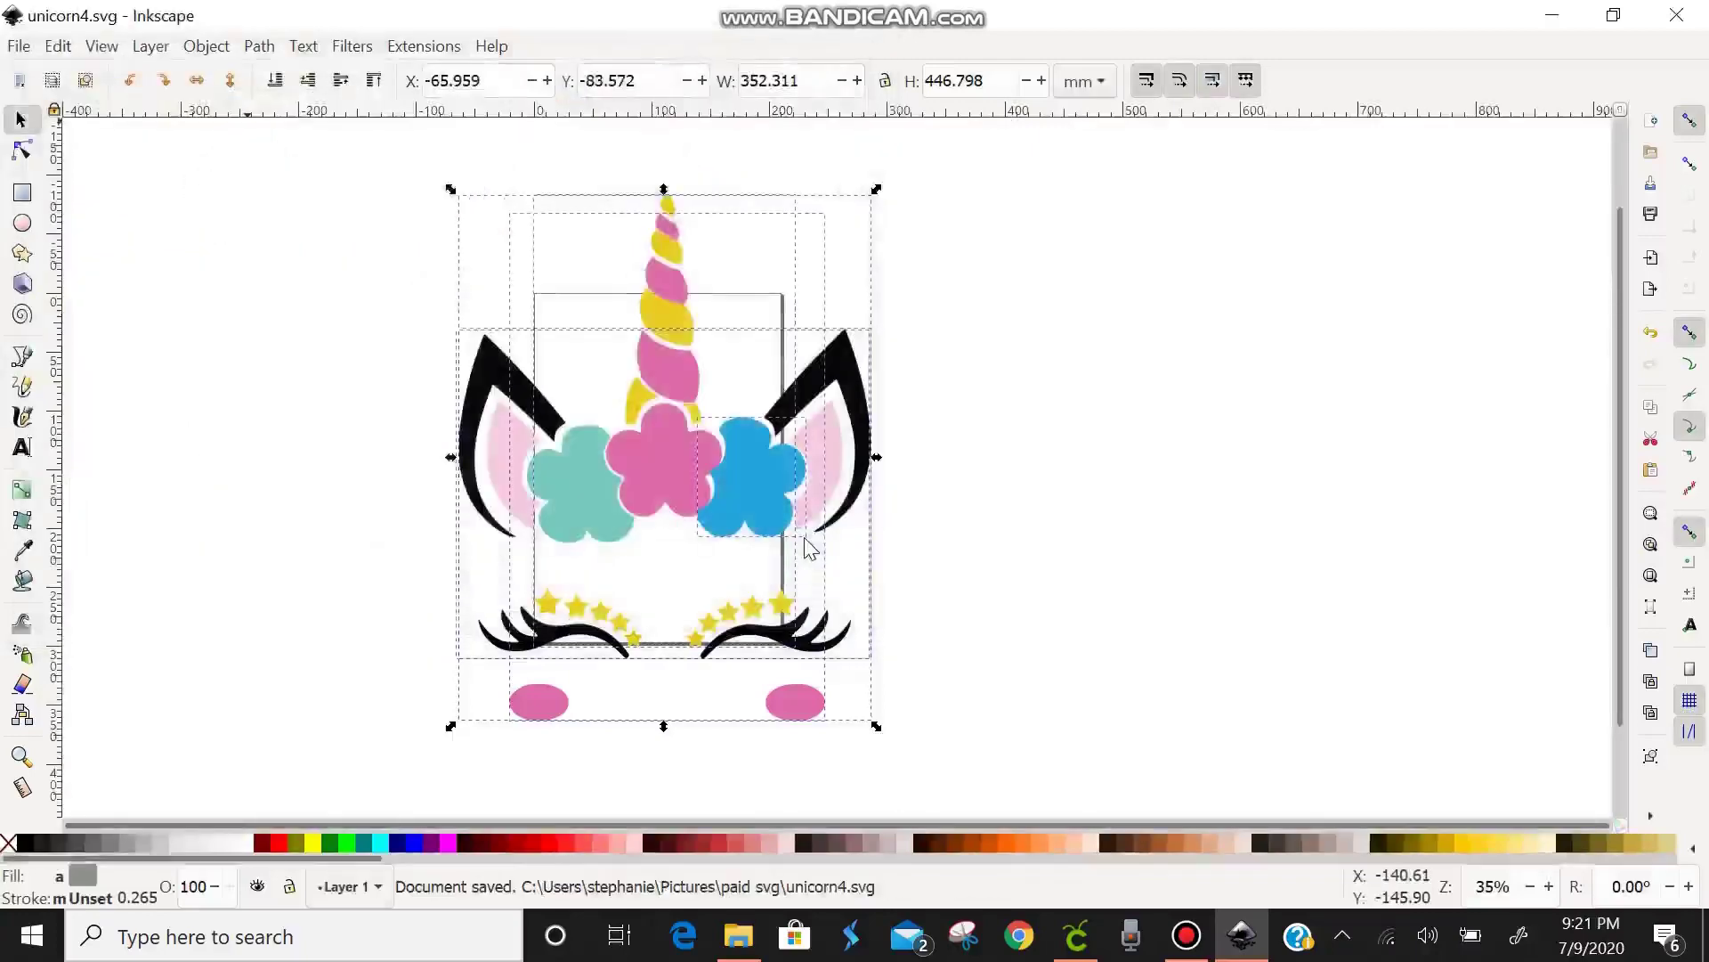
- Switch to Cricut Design Space and load unicorn4 from the paid svg folder as a new image upload
key("alt+Tab")
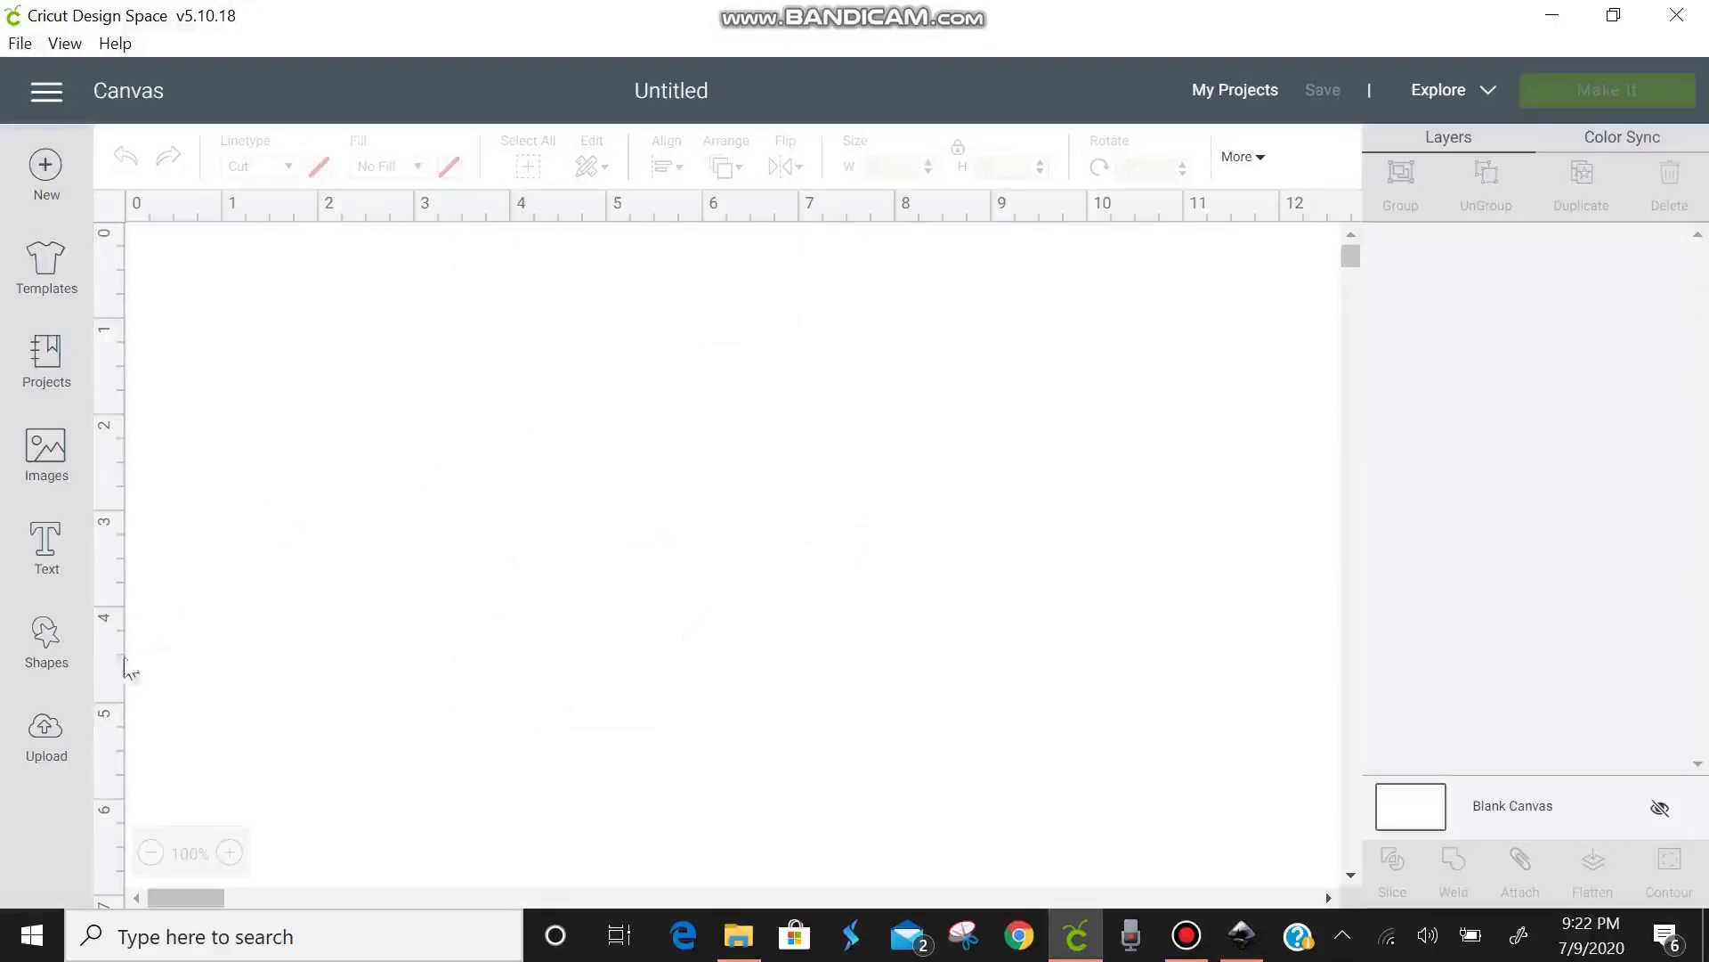
left_click(45, 739)
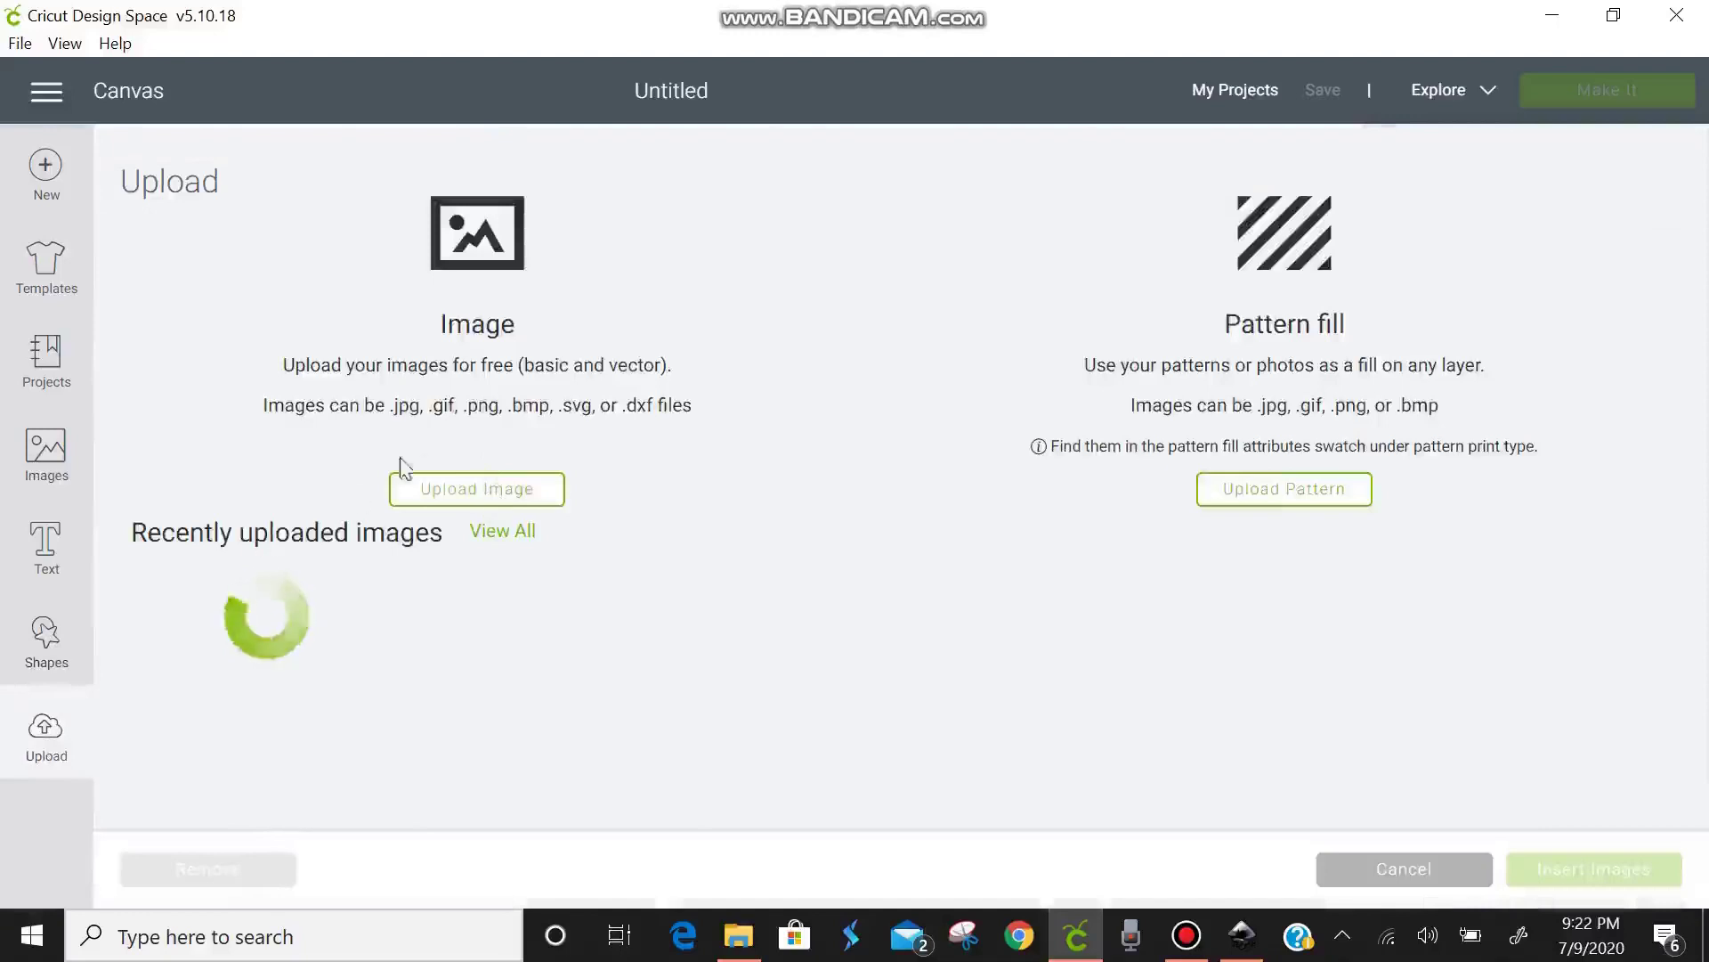
left_click(451, 493)
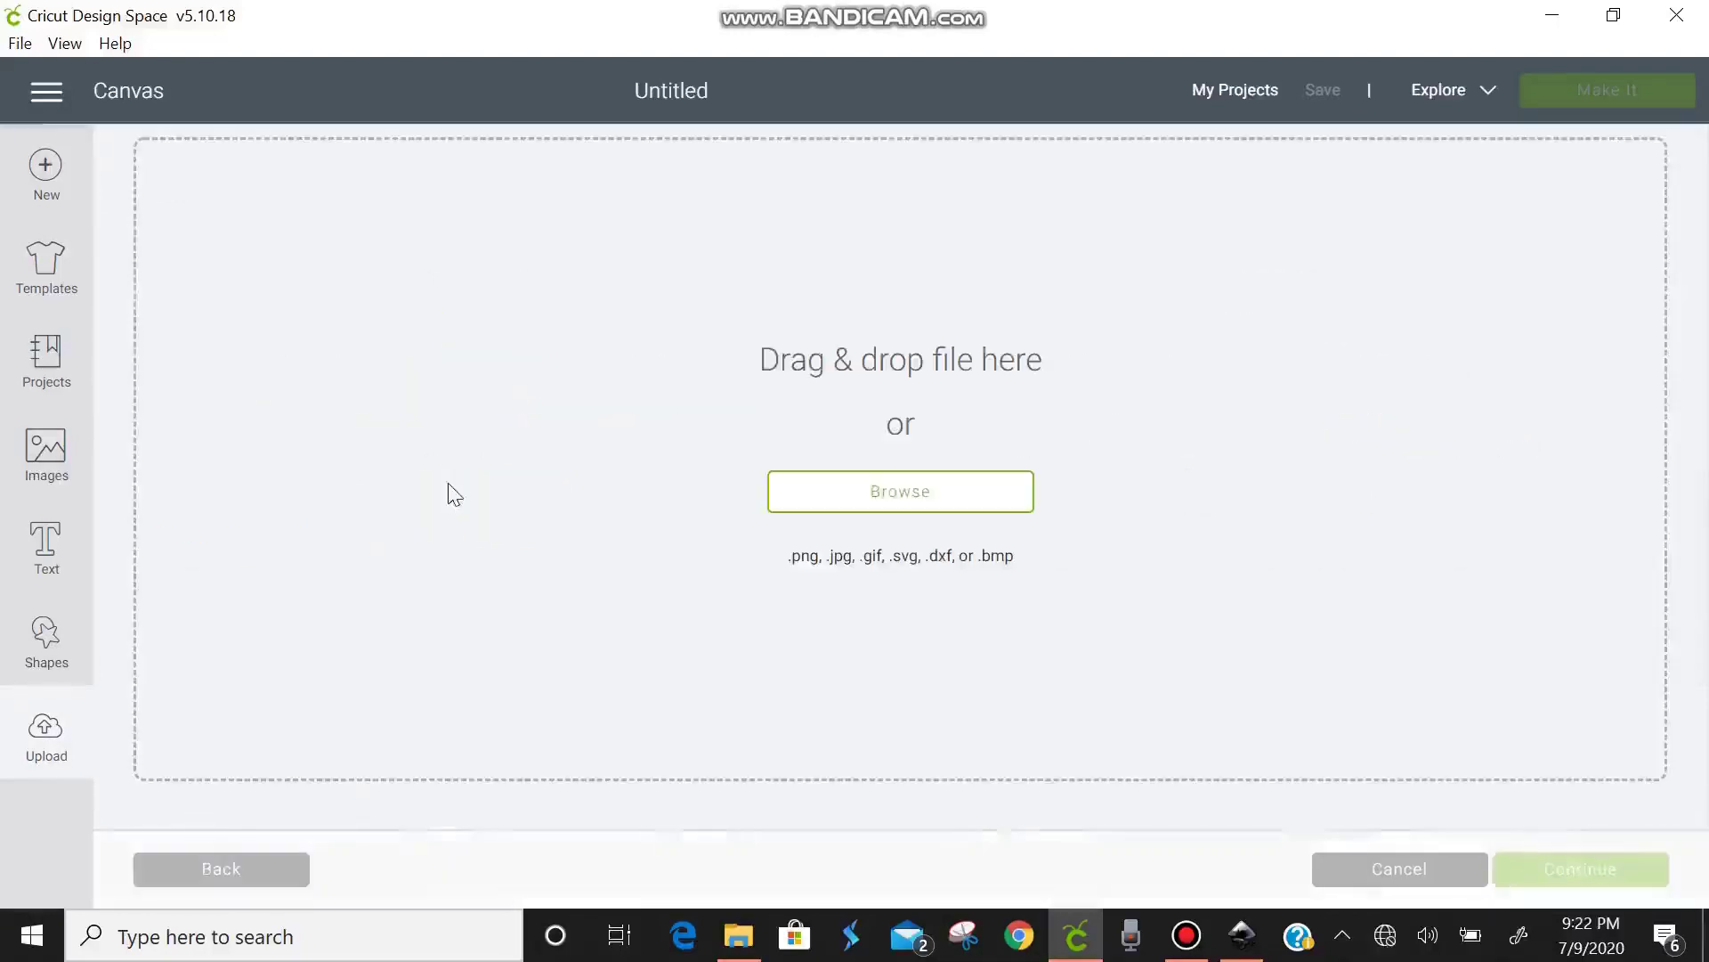
left_click(860, 499)
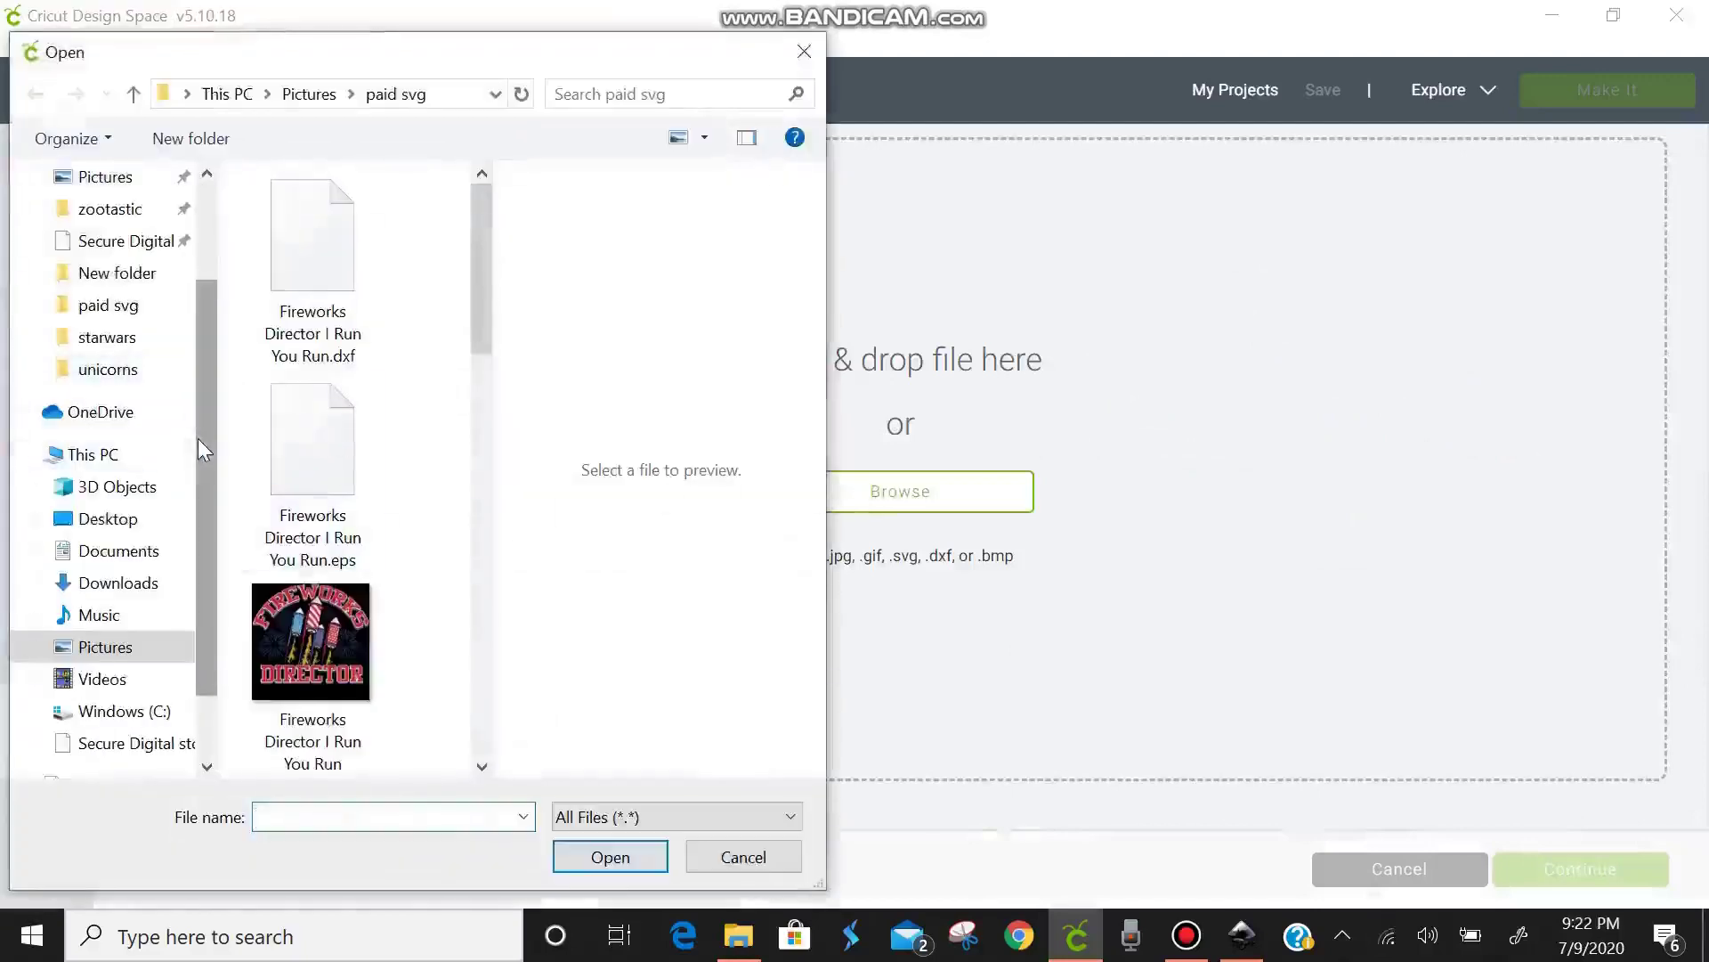
left_click_drag(481, 341, 480, 666)
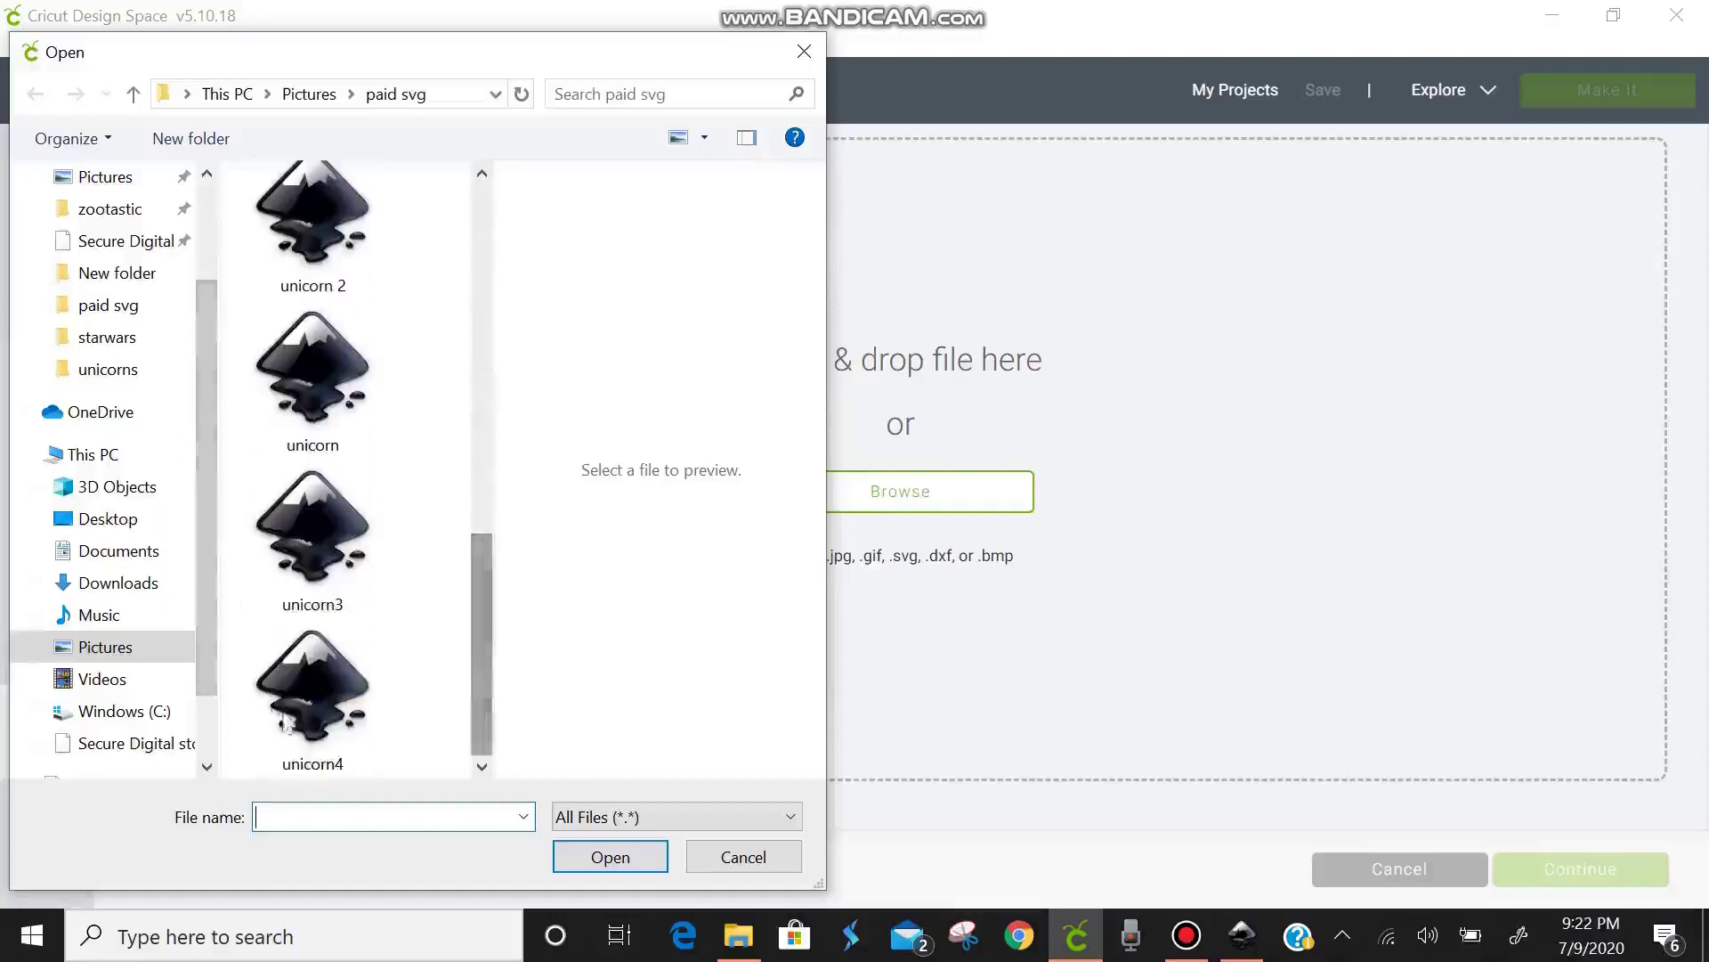
left_click(263, 706)
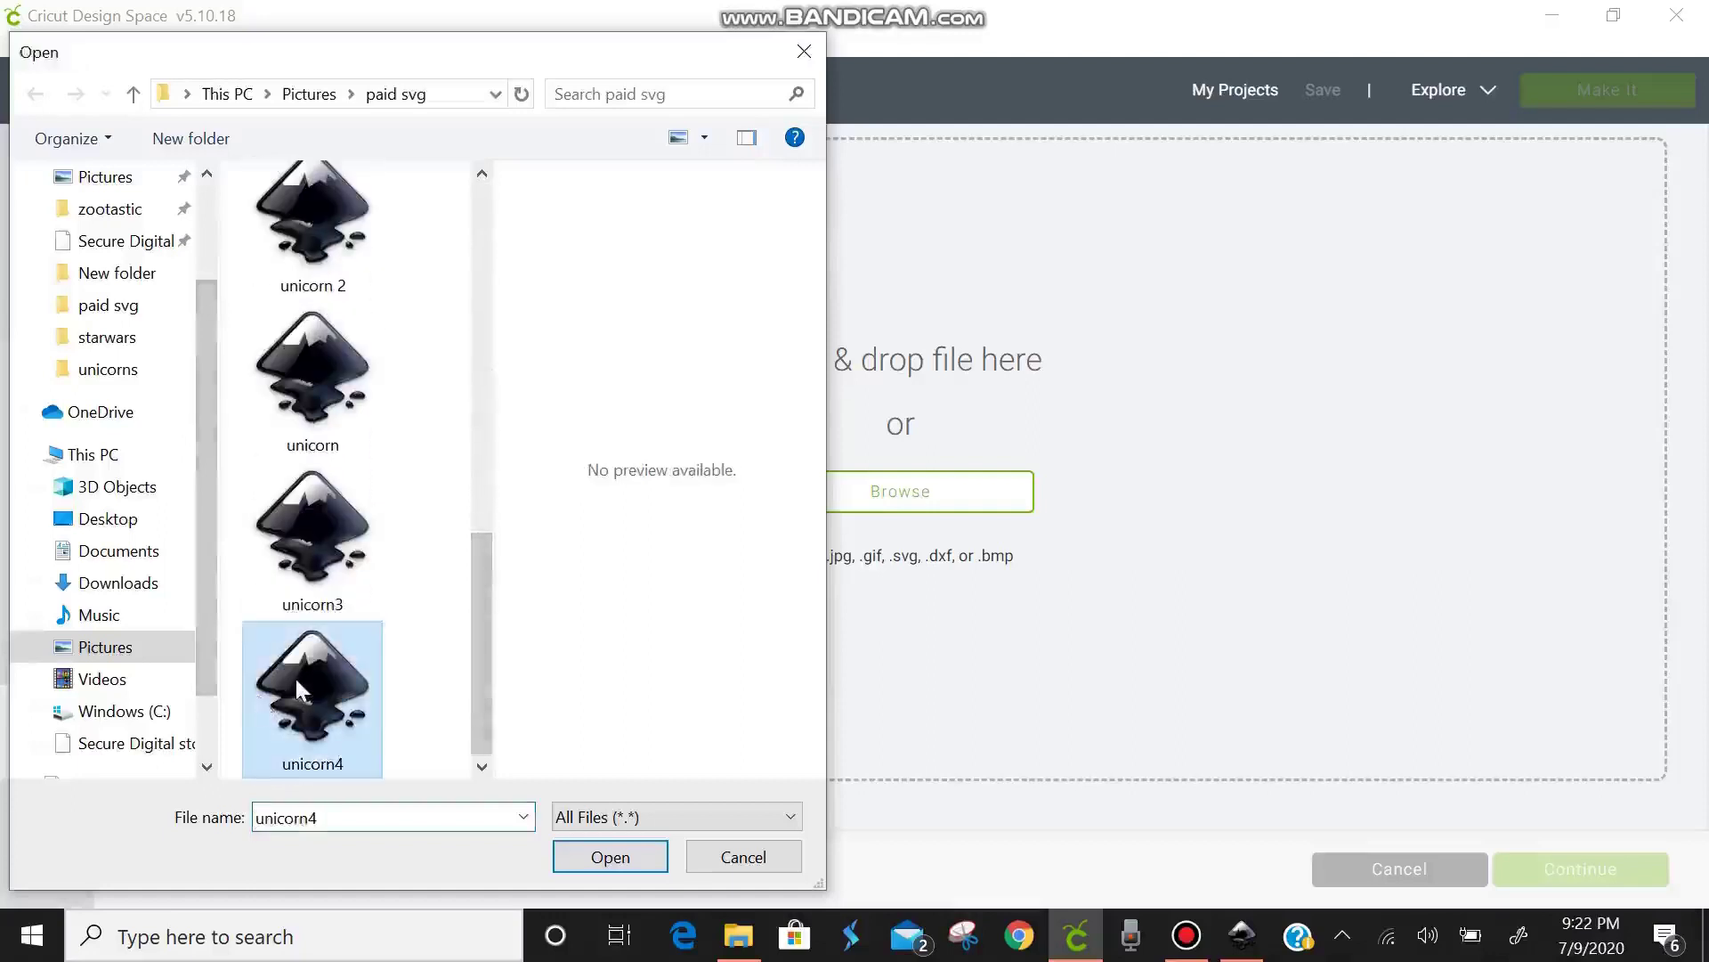
double_click(296, 676)
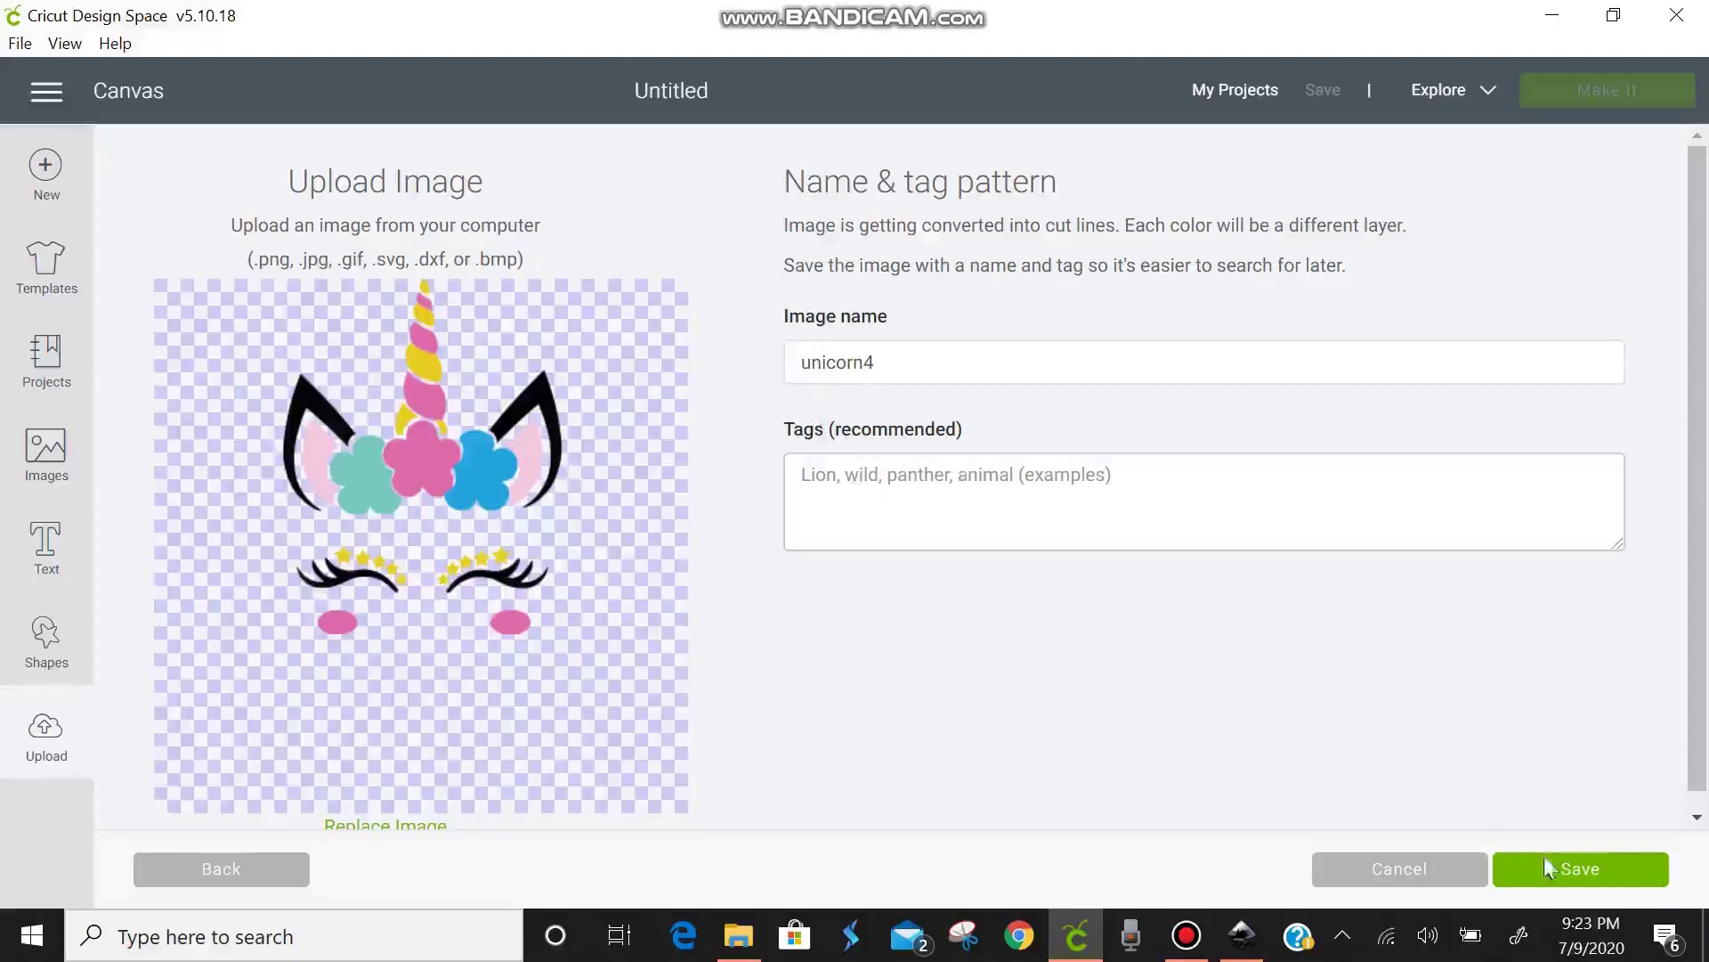
- Save the upload under the image name unicorn4 and insert it from the recently uploaded images onto the canvas
left_click(1571, 881)
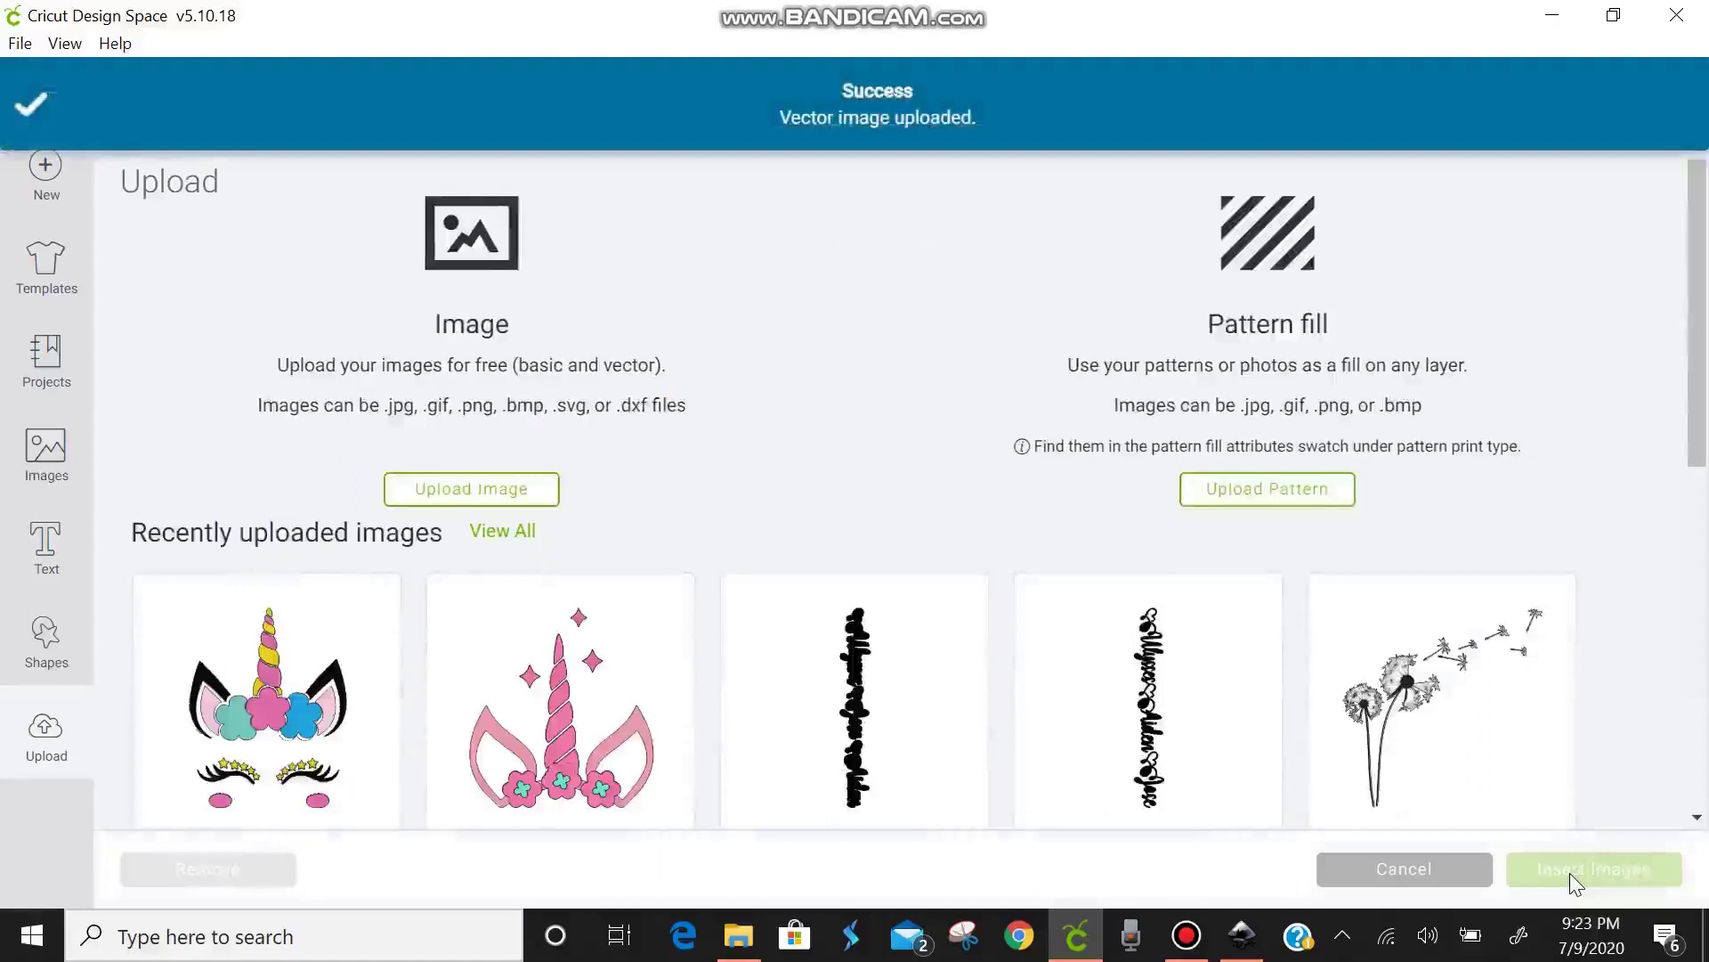
left_click(319, 732)
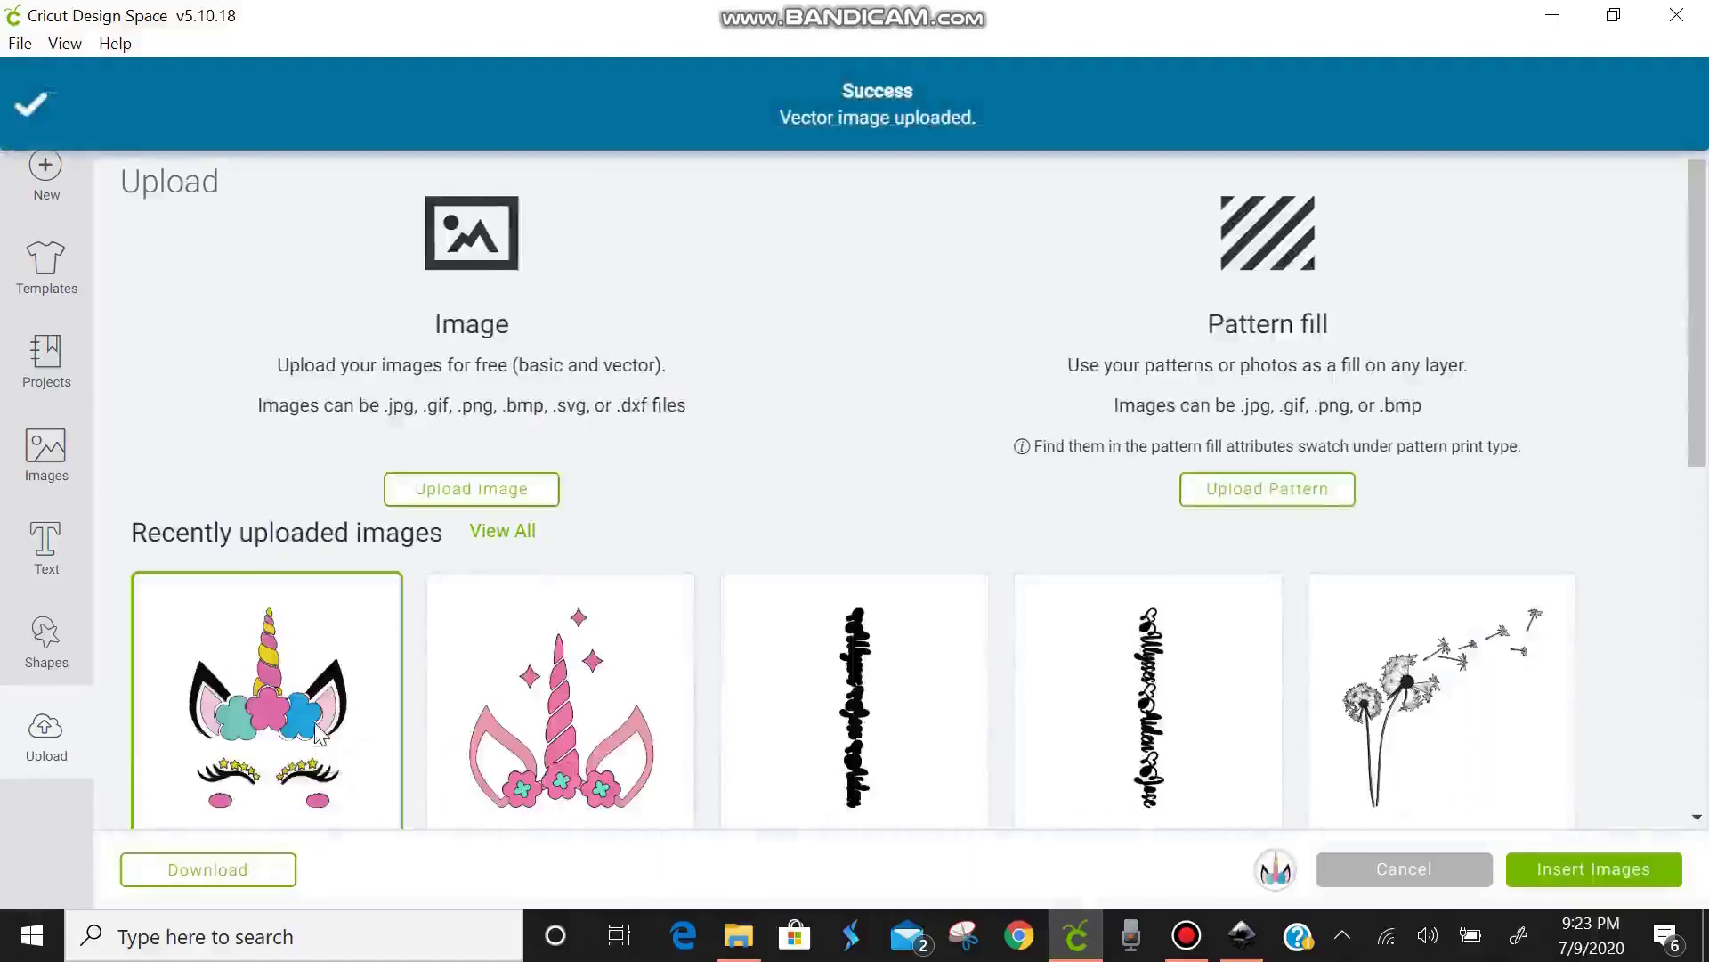
left_click(1661, 881)
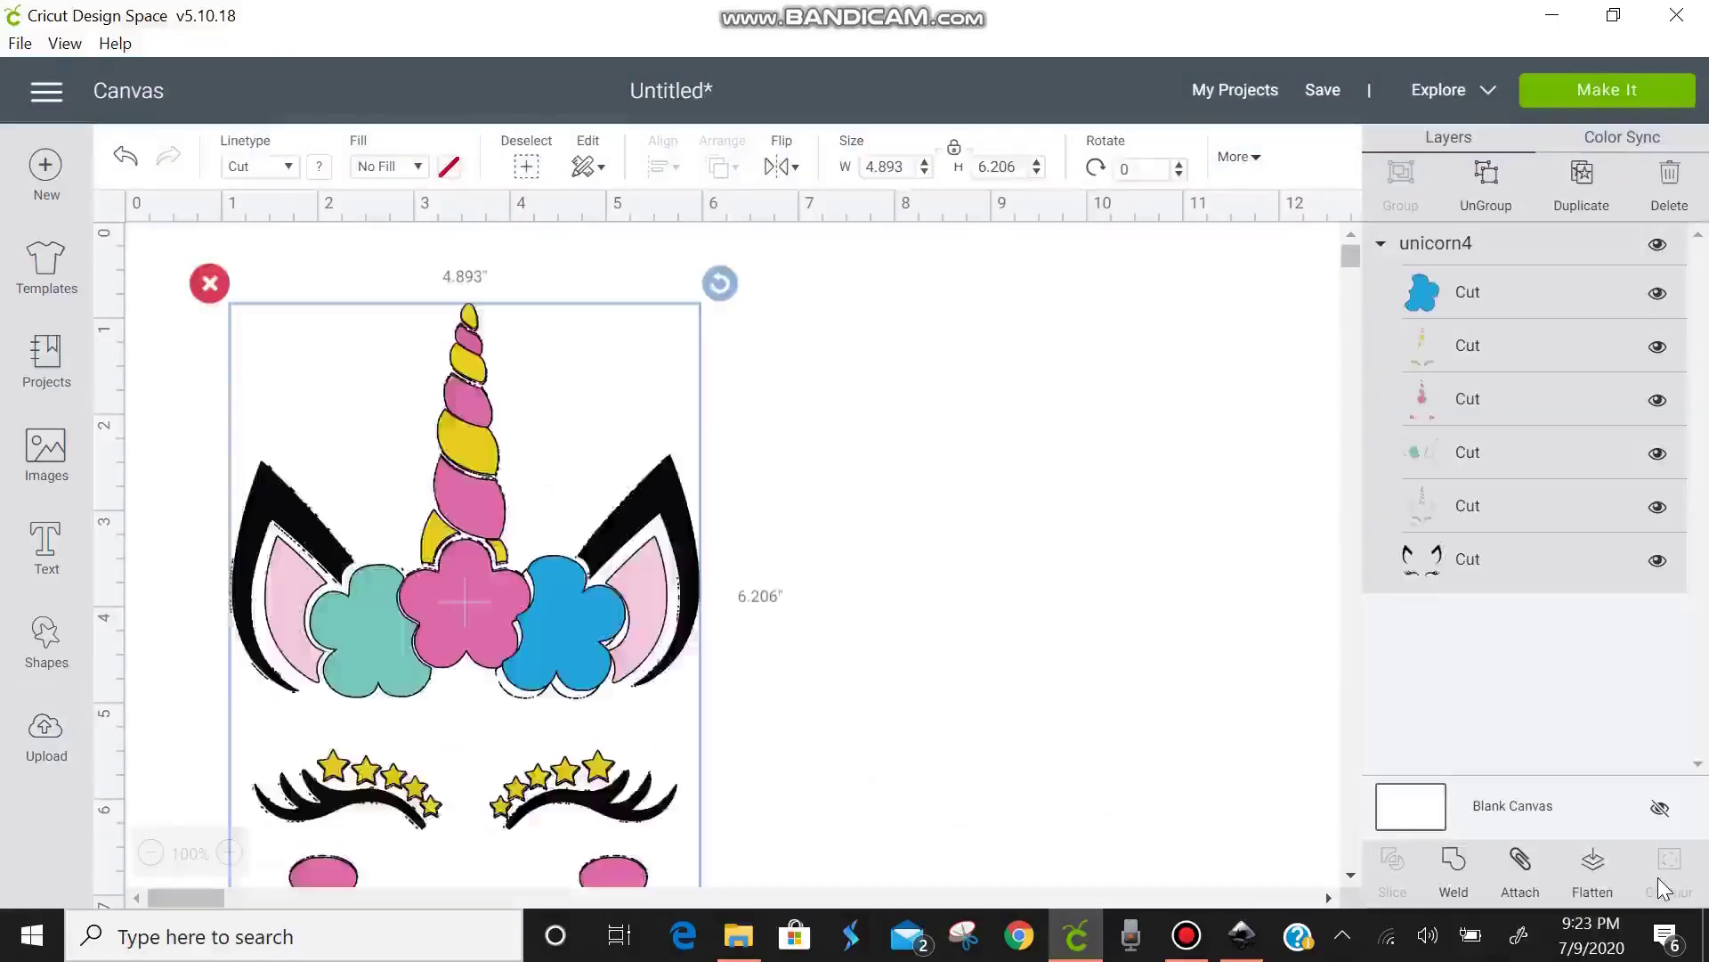
- Ungroup the unicorn and spread out its layers, moving blue, yellow and pink to the canvas's right and teal and light pink to the lower left
left_click_drag(508, 605, 994, 645)
left_click_drag(668, 739, 1176, 725)
left_click_drag(692, 574, 1218, 579)
left_click_drag(797, 557, 512, 738)
left_click_drag(767, 472, 638, 711)
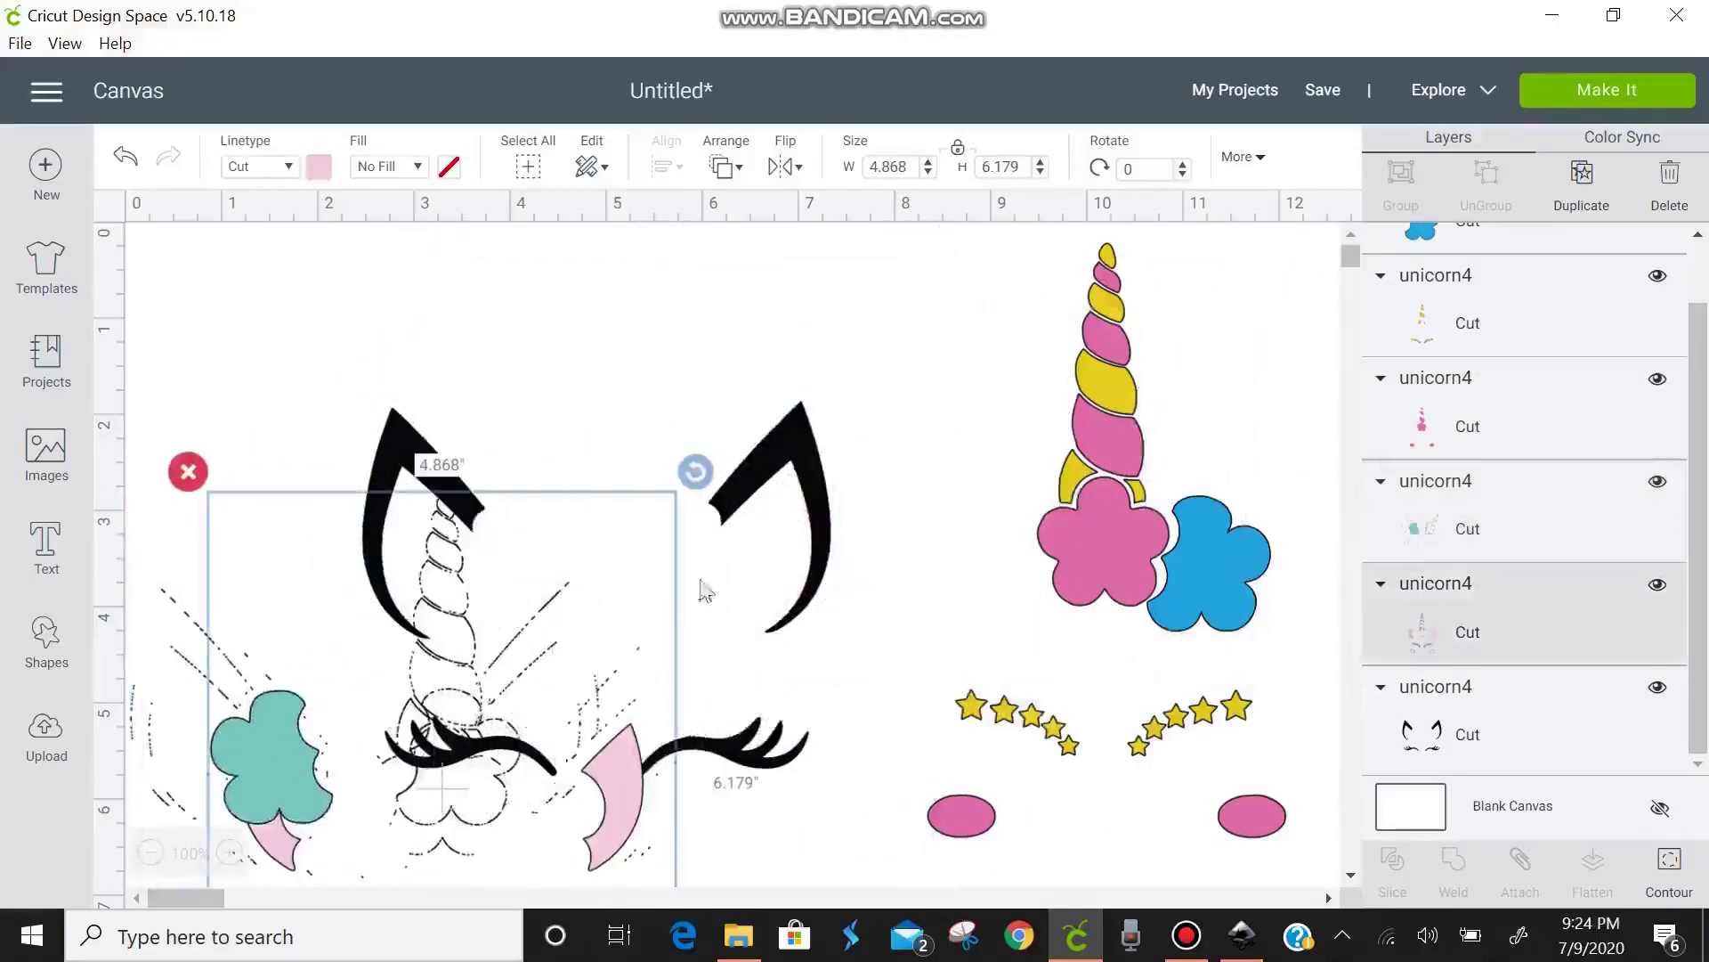
- Move the black ears and lashes layer over to the pink, yellow and blue layers, and the teal flower layer above the light pink layer
left_click_drag(816, 477, 1316, 457)
left_click_drag(406, 658, 552, 400)
left_click_drag(397, 512, 415, 459)
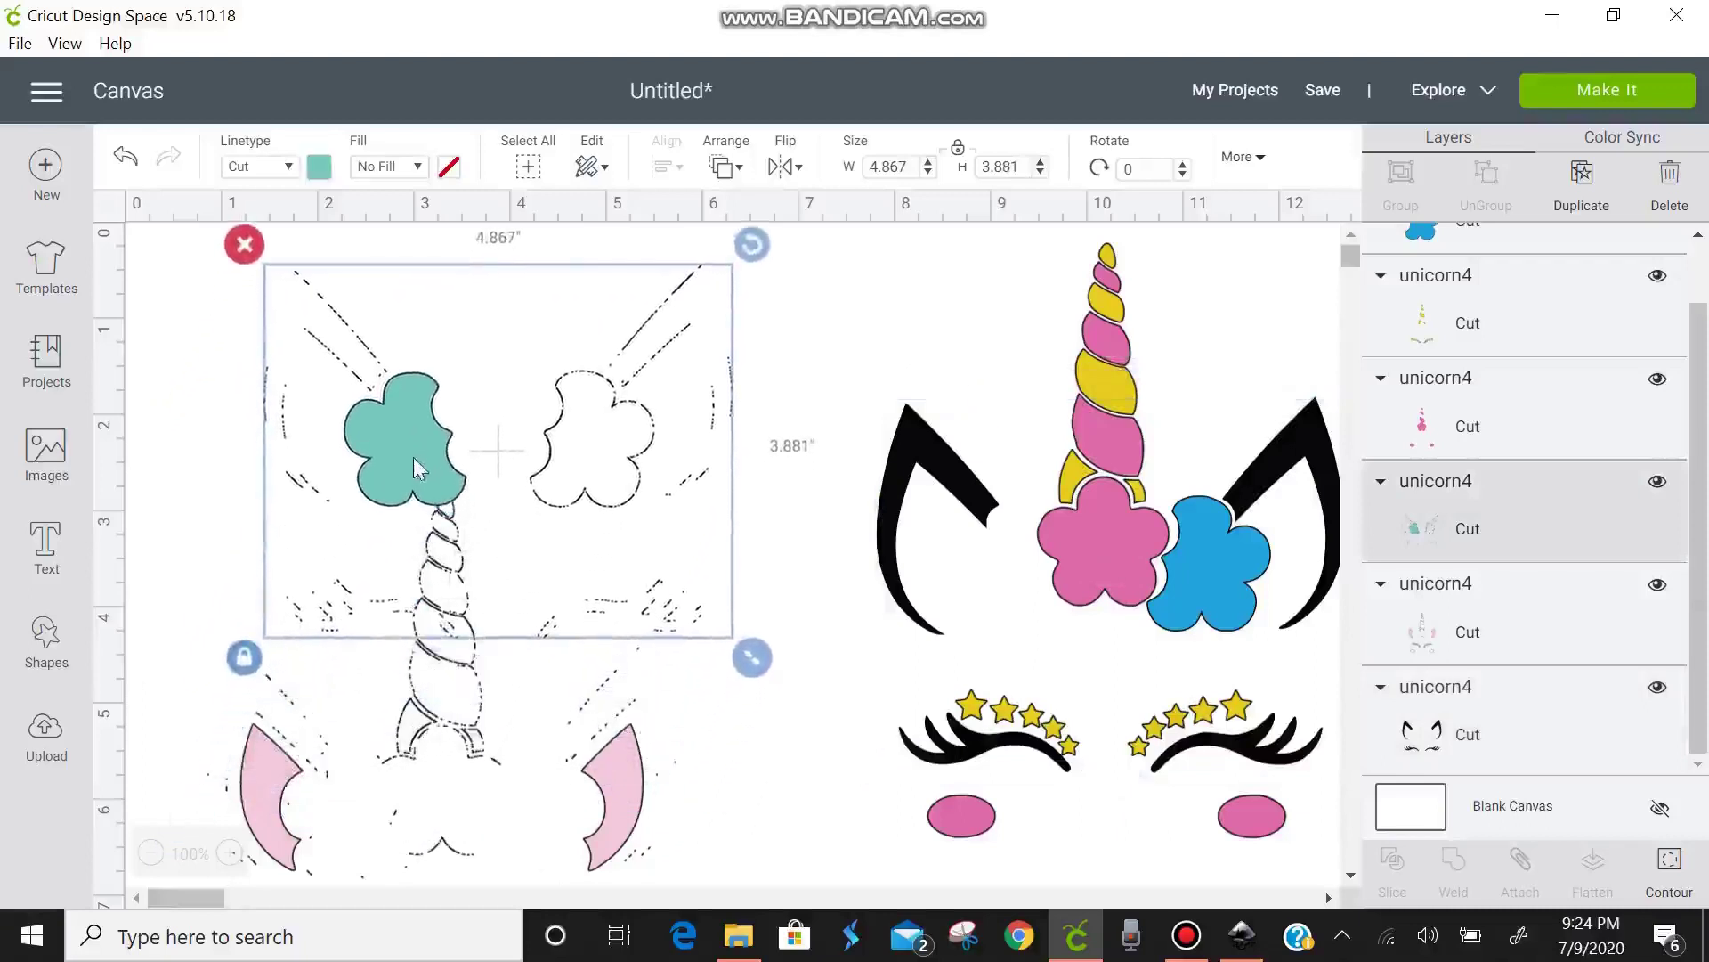